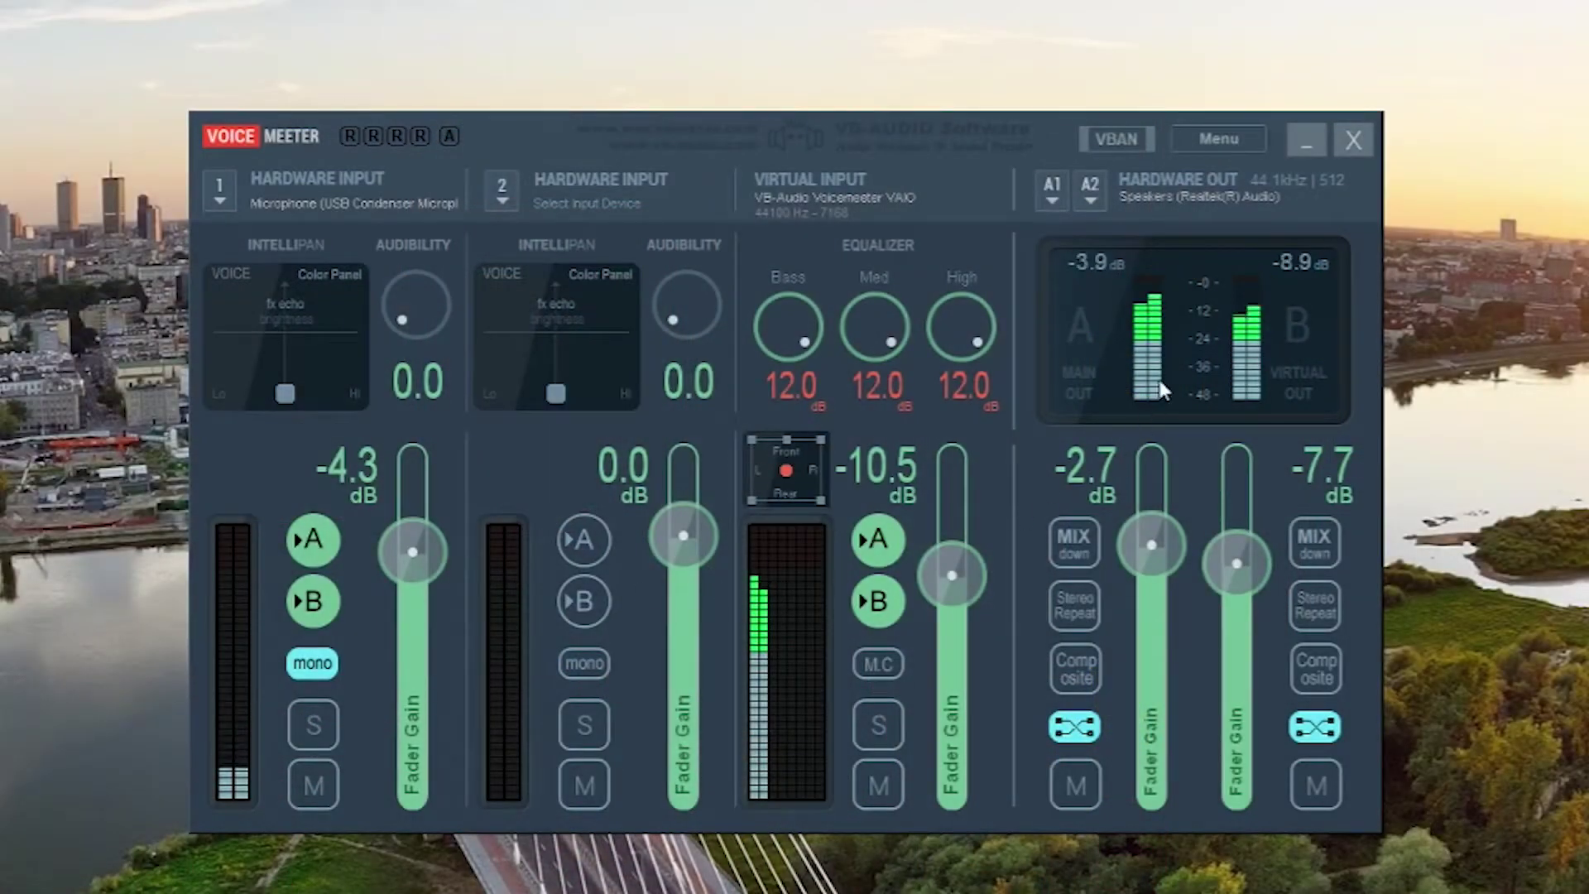
Look through the Voicemeeter product page on the VB-Audio website down to the download package section.
scroll(952, 312, "down", 6)
scroll(962, 308, "down", 6)
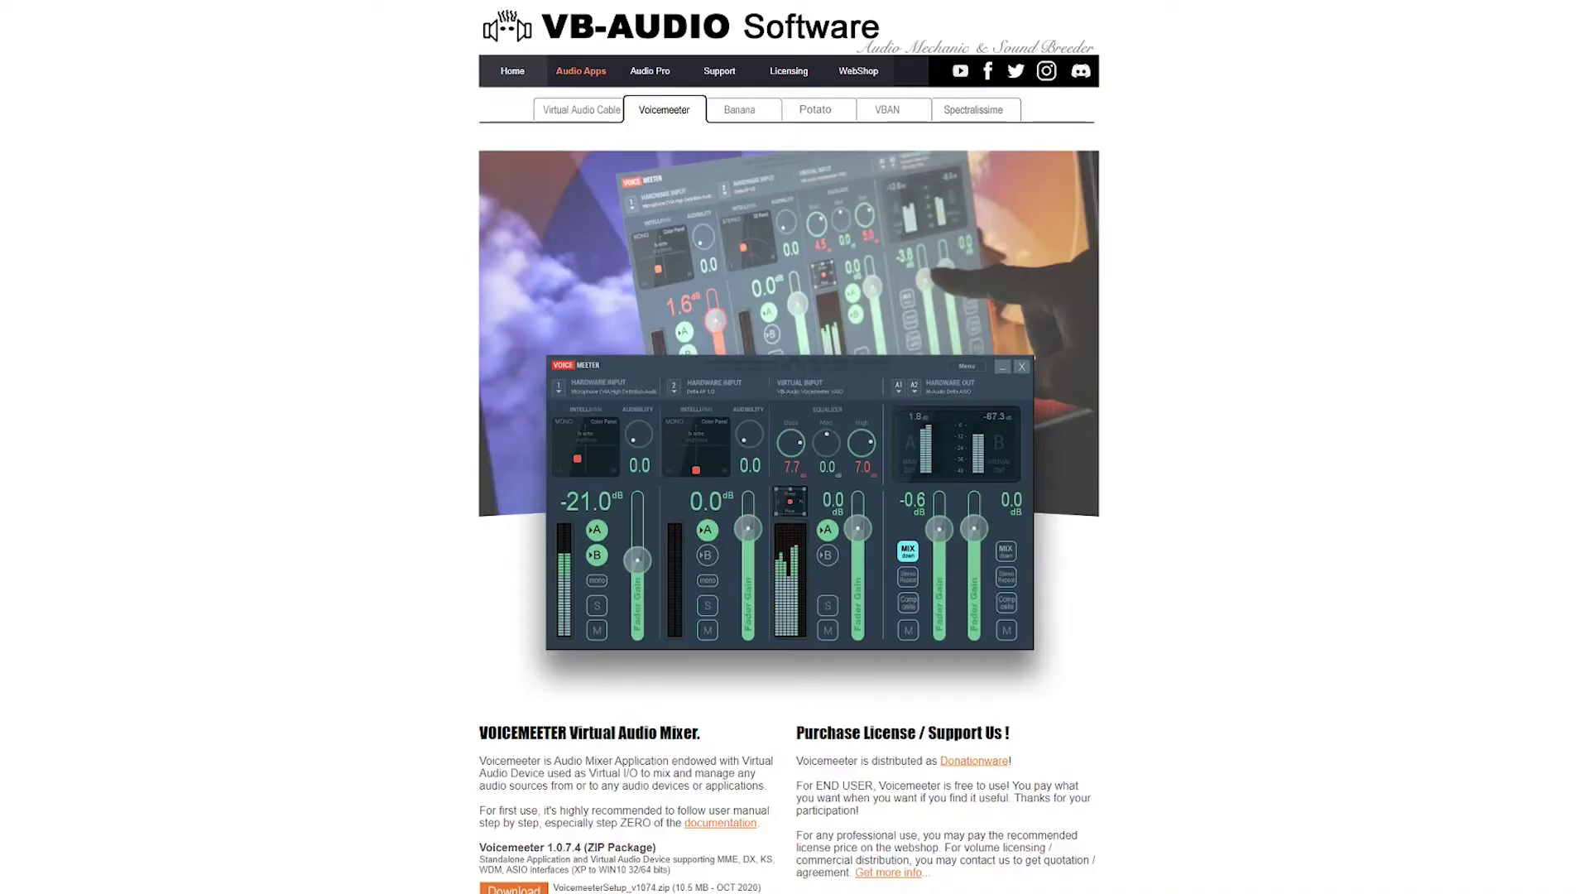
scroll(788, 447, "down", 5)
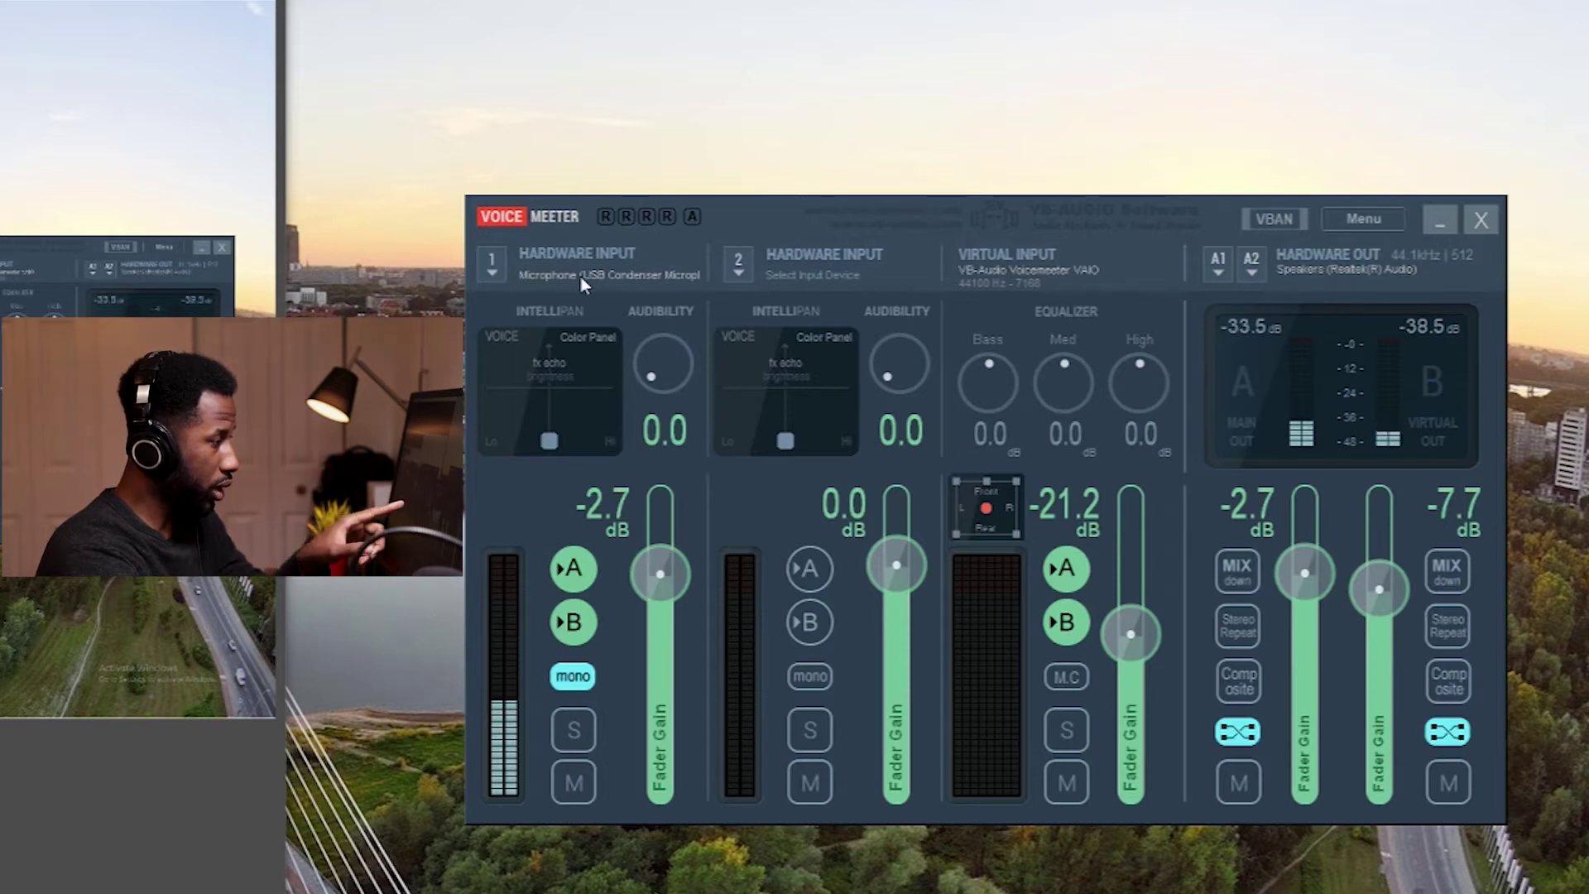
Examine the device choices offered for Hardware Input 1, Hardware Input 2 and the A1 hardware output, keeping the current selections.
left_click(493, 269)
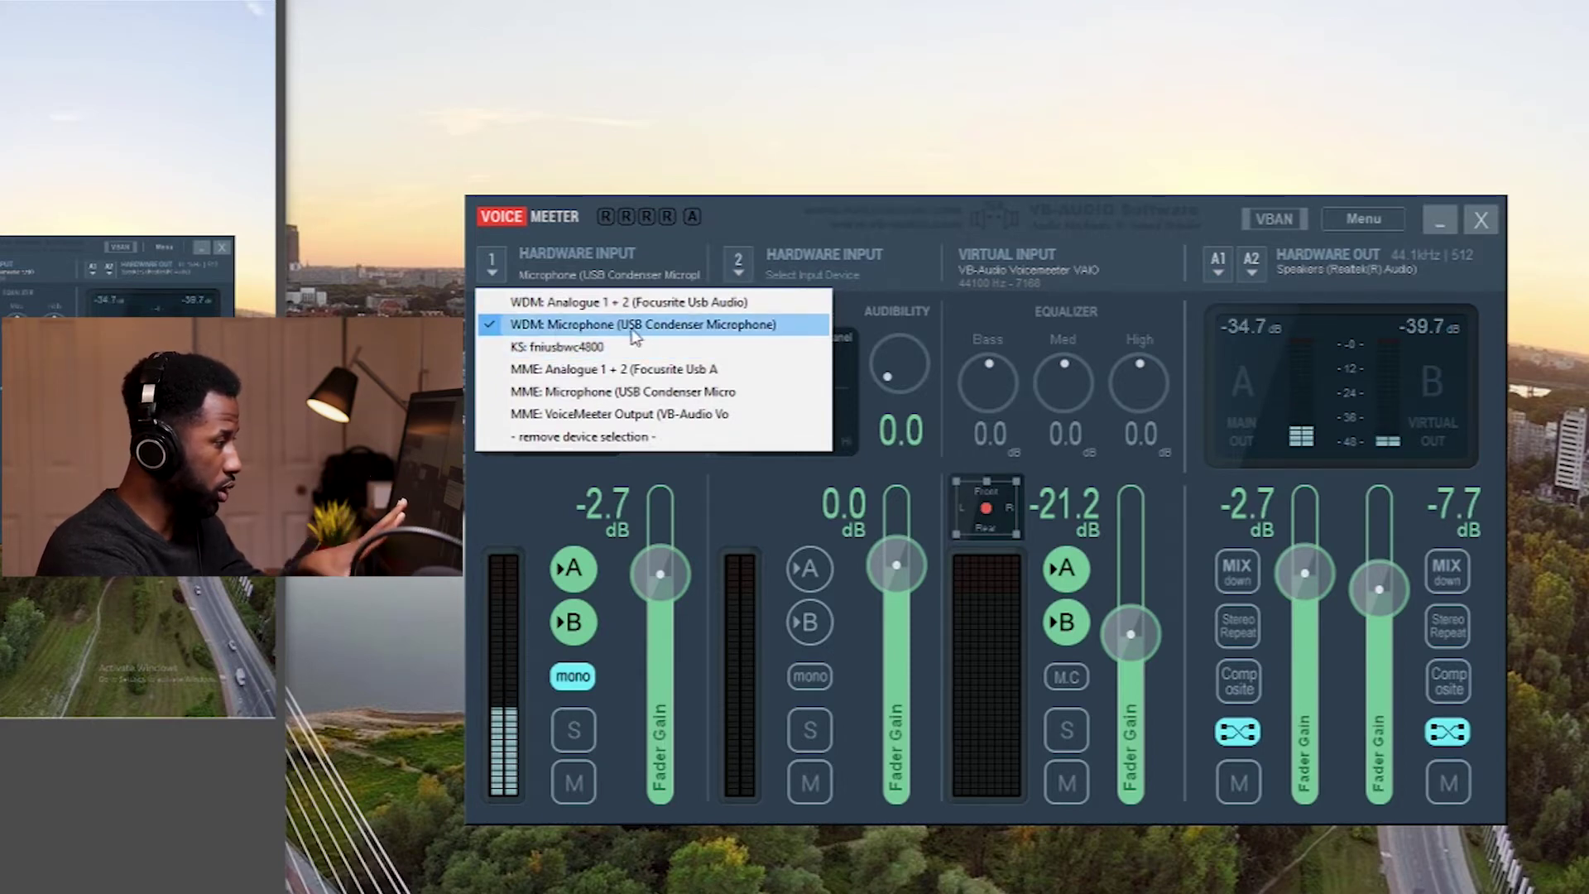
left_click(797, 239)
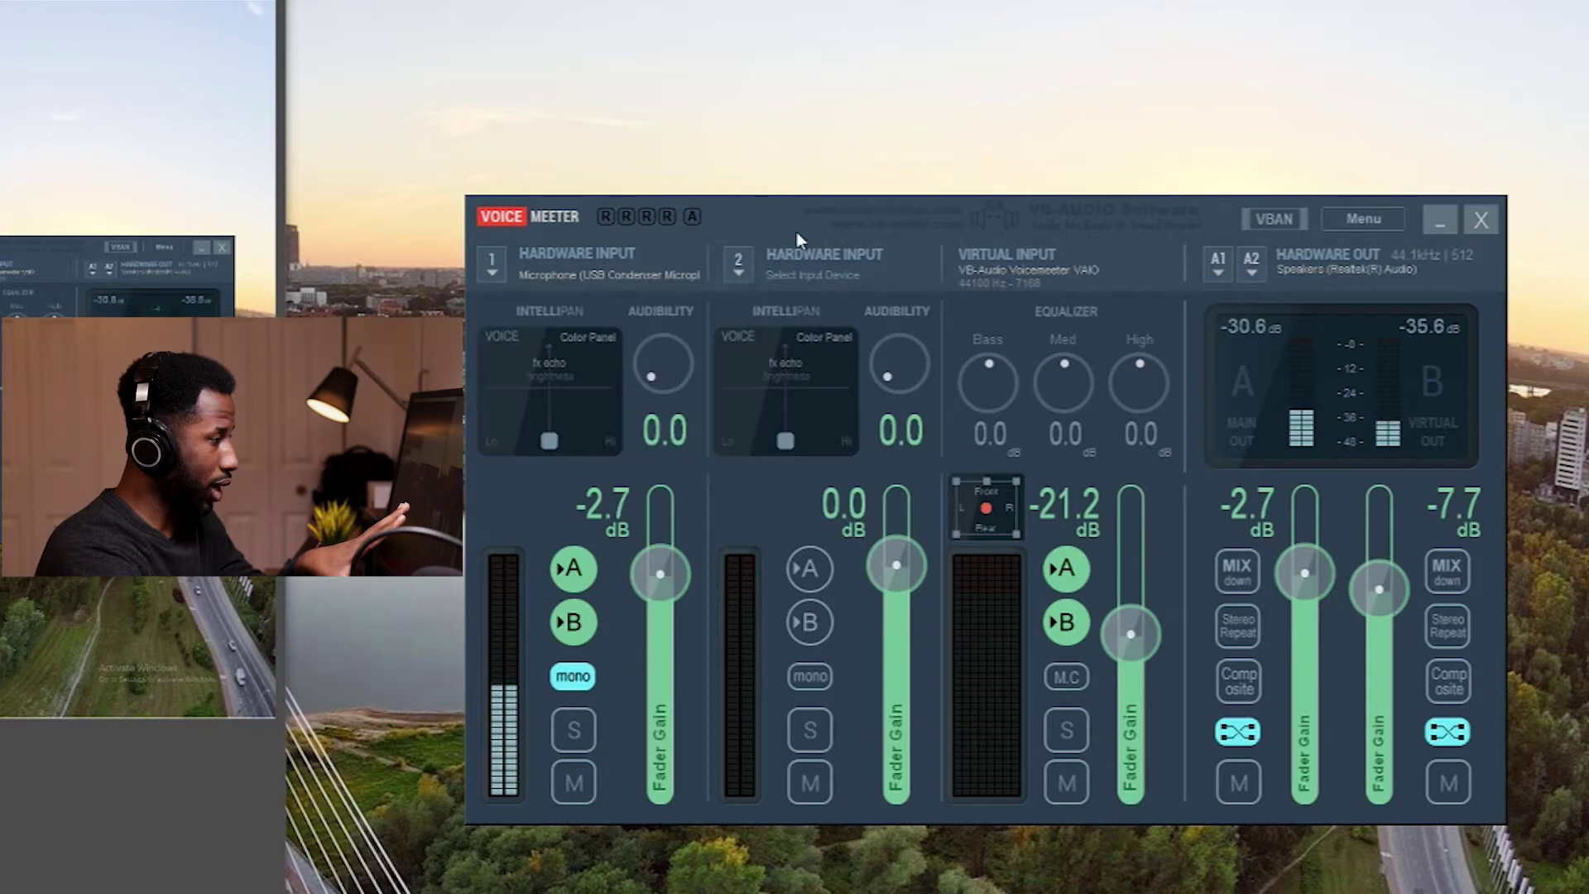
left_click(742, 280)
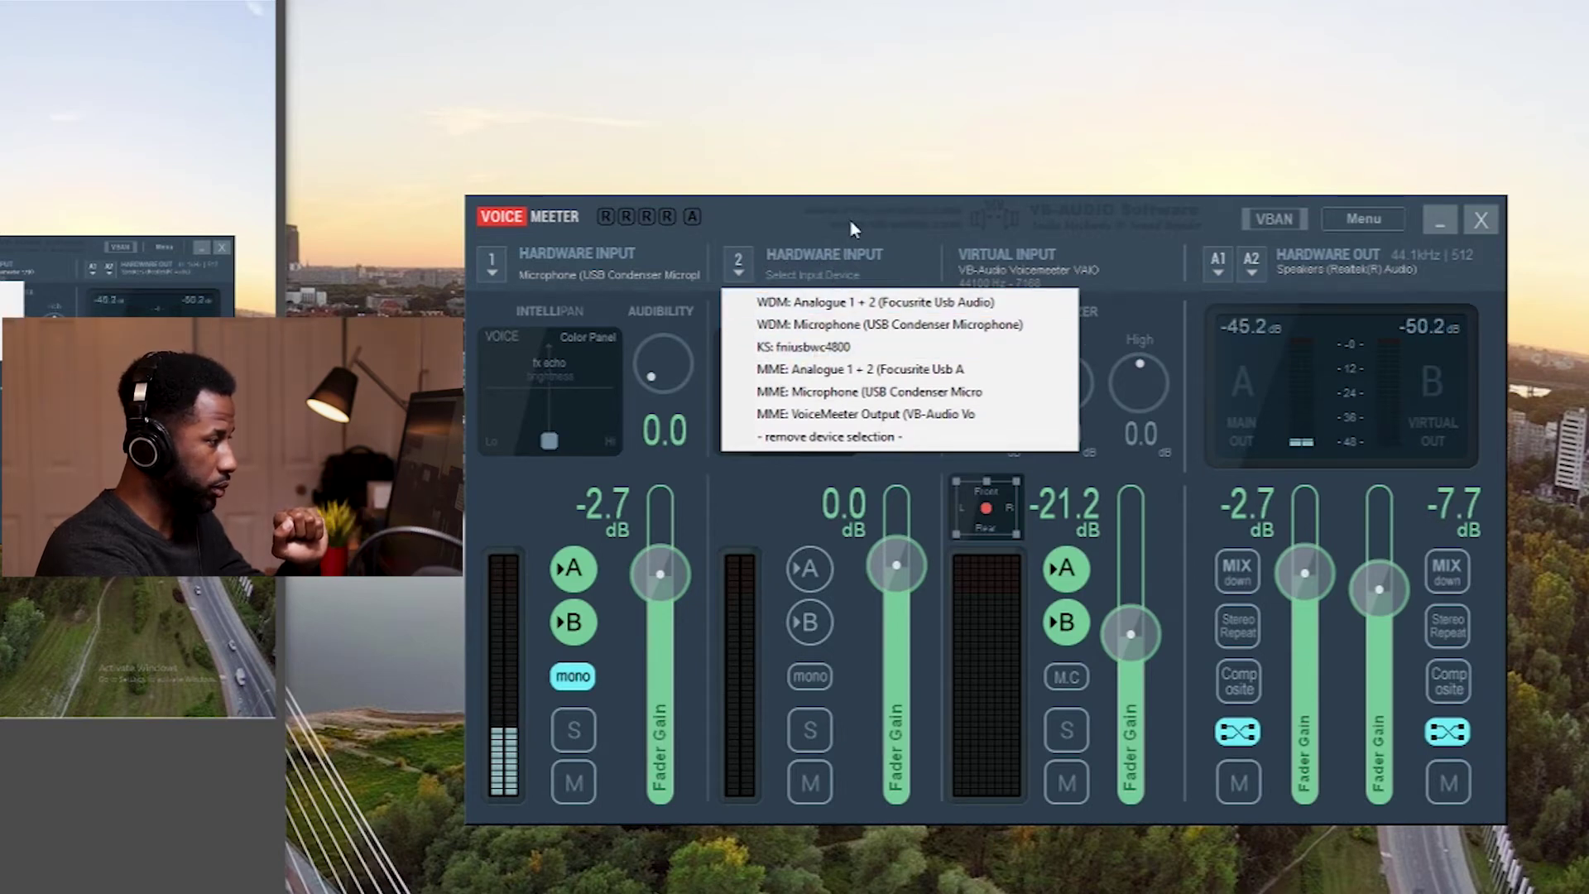
left_click(865, 251)
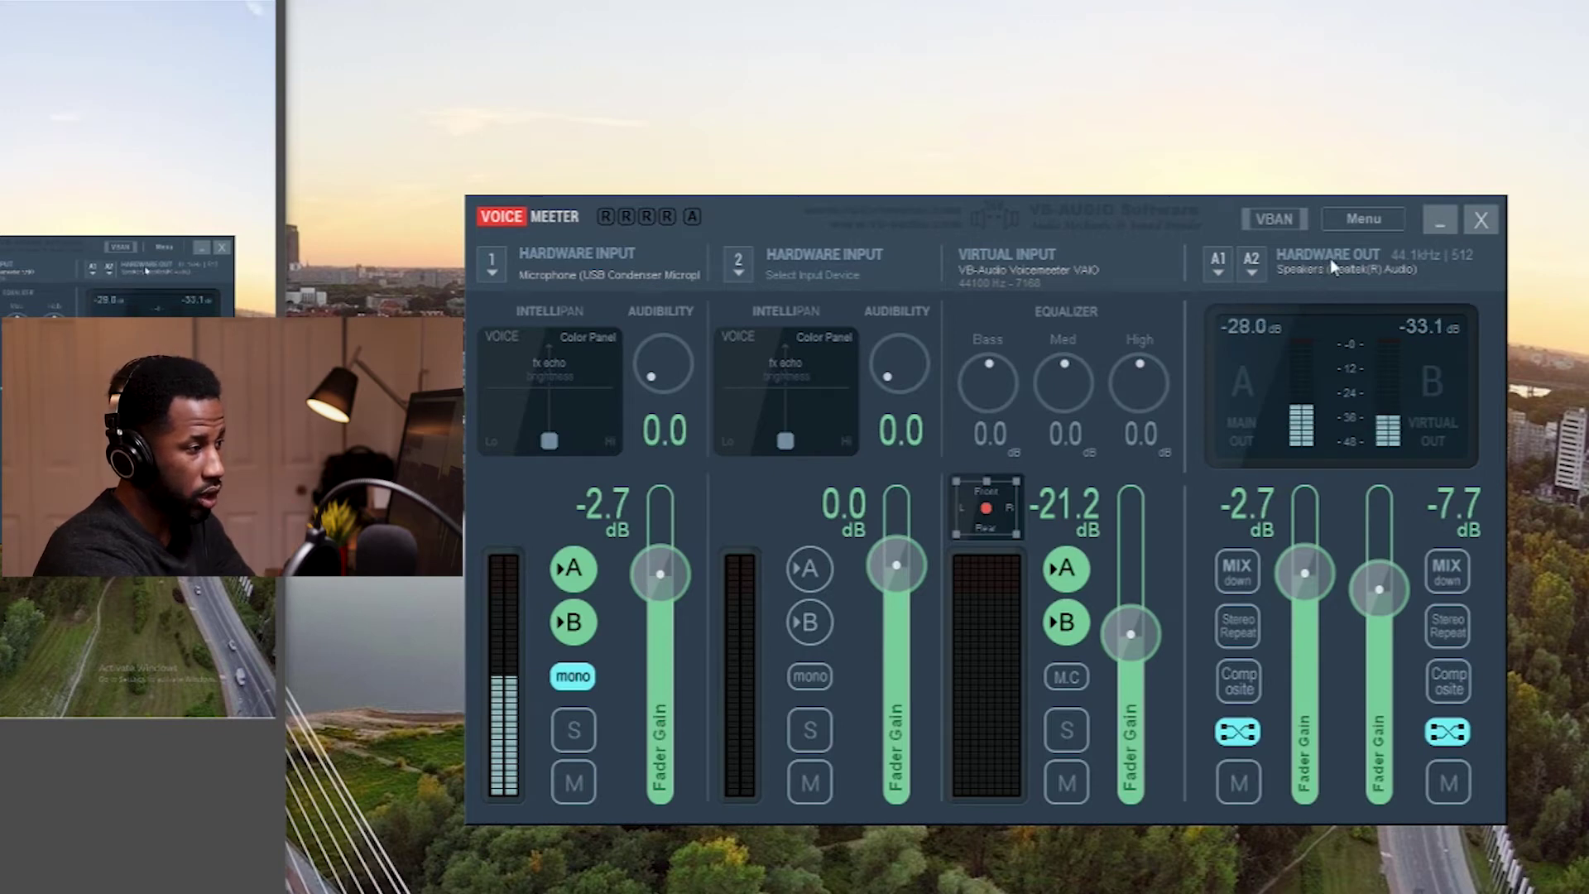
left_click(1220, 272)
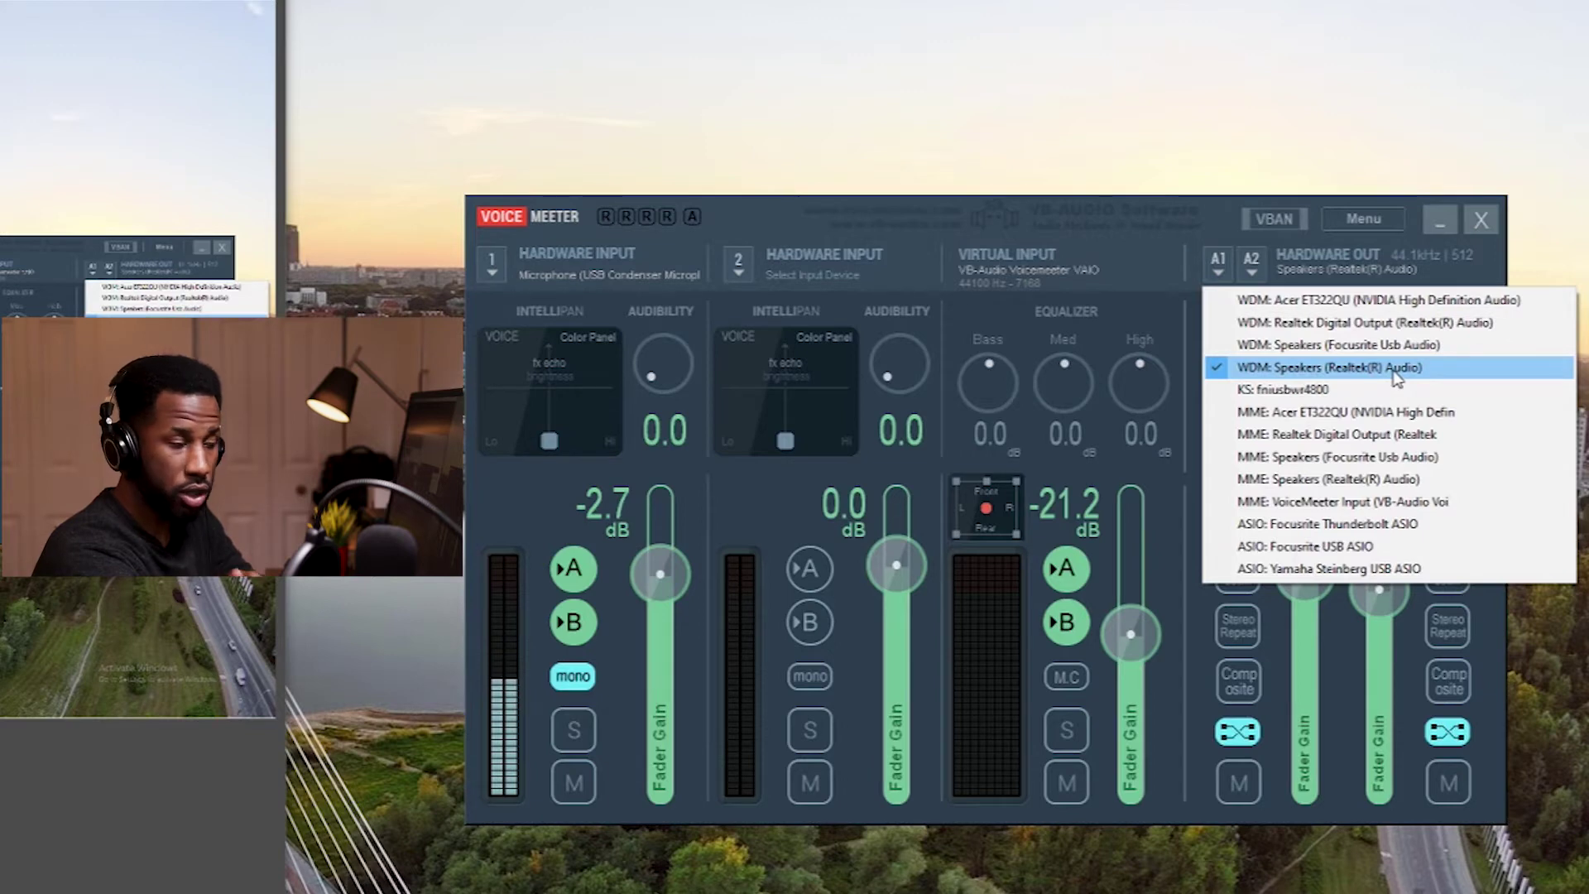
left_click(1224, 227)
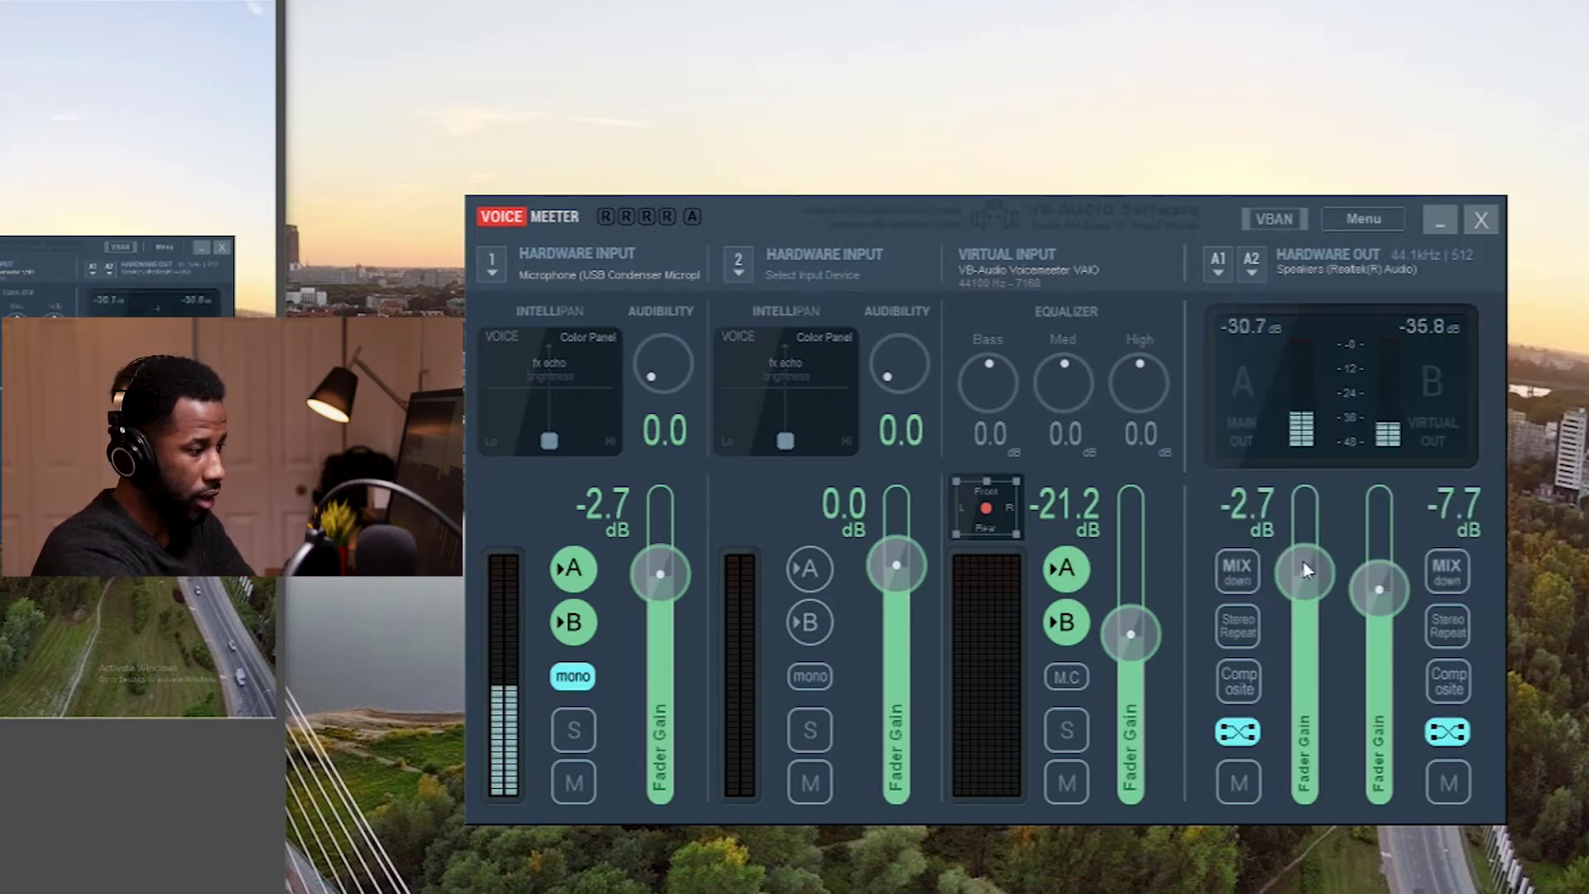
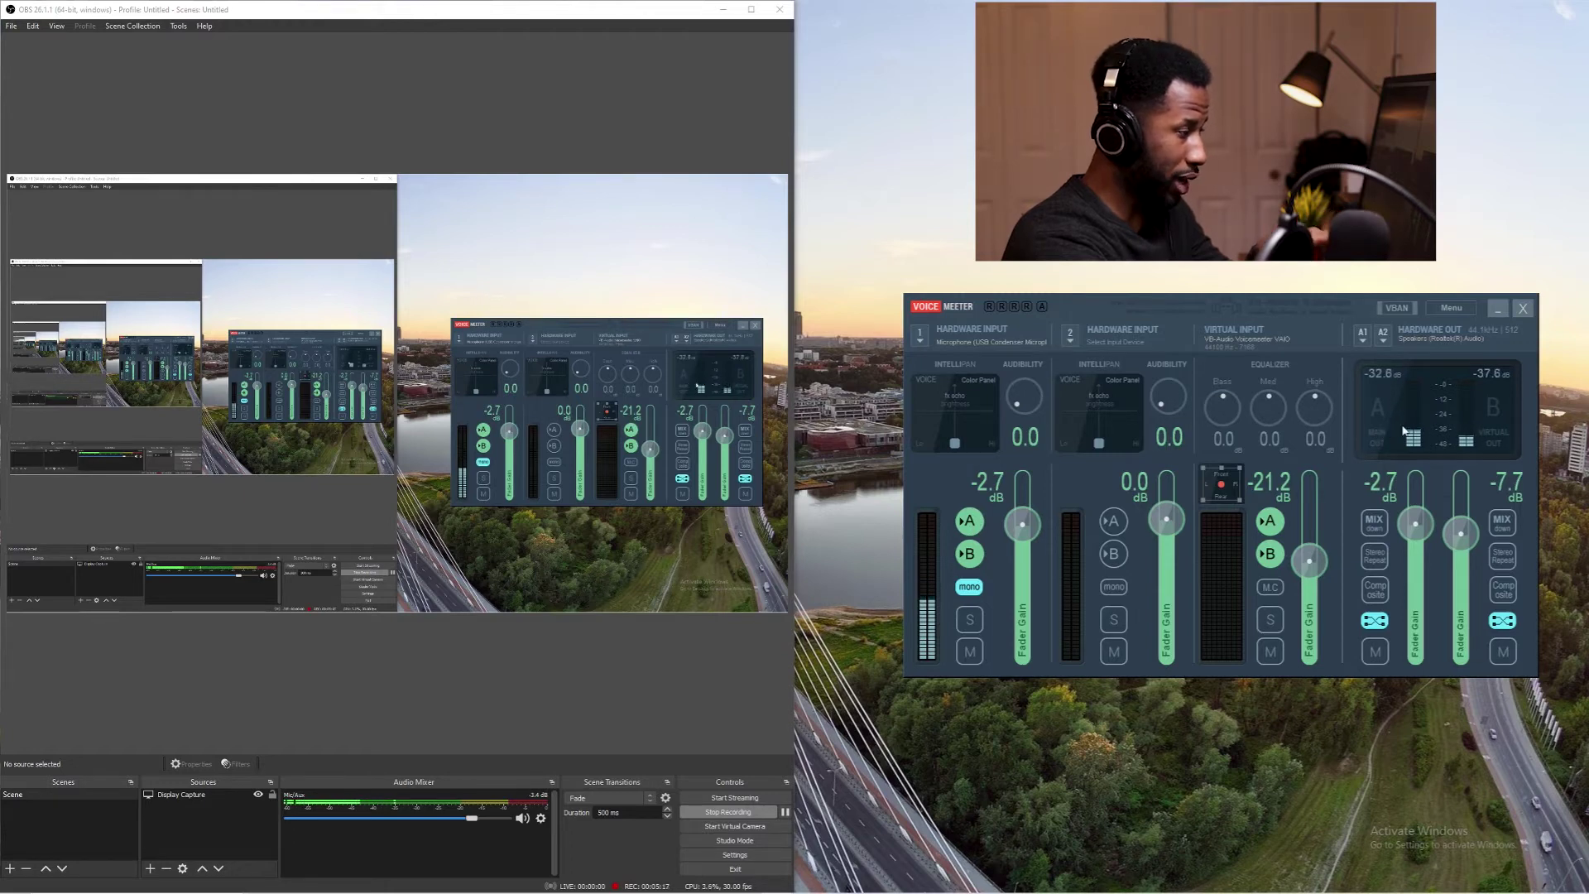
Test the microphone's routing by switching its A output off and on again, and its B output likewise.
left_click(971, 522)
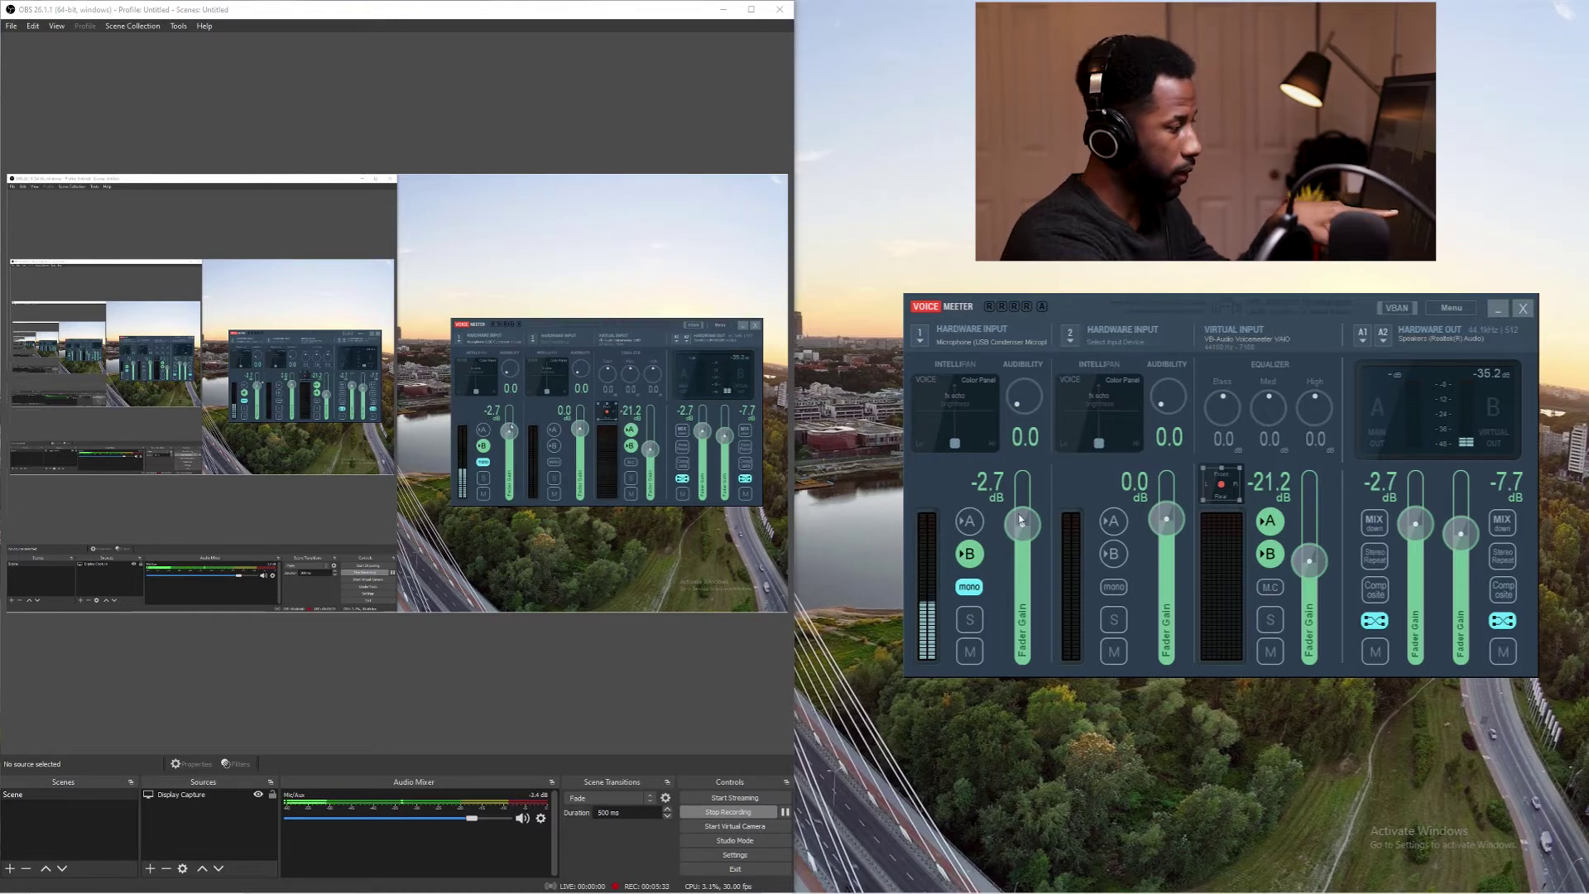
left_click(970, 521)
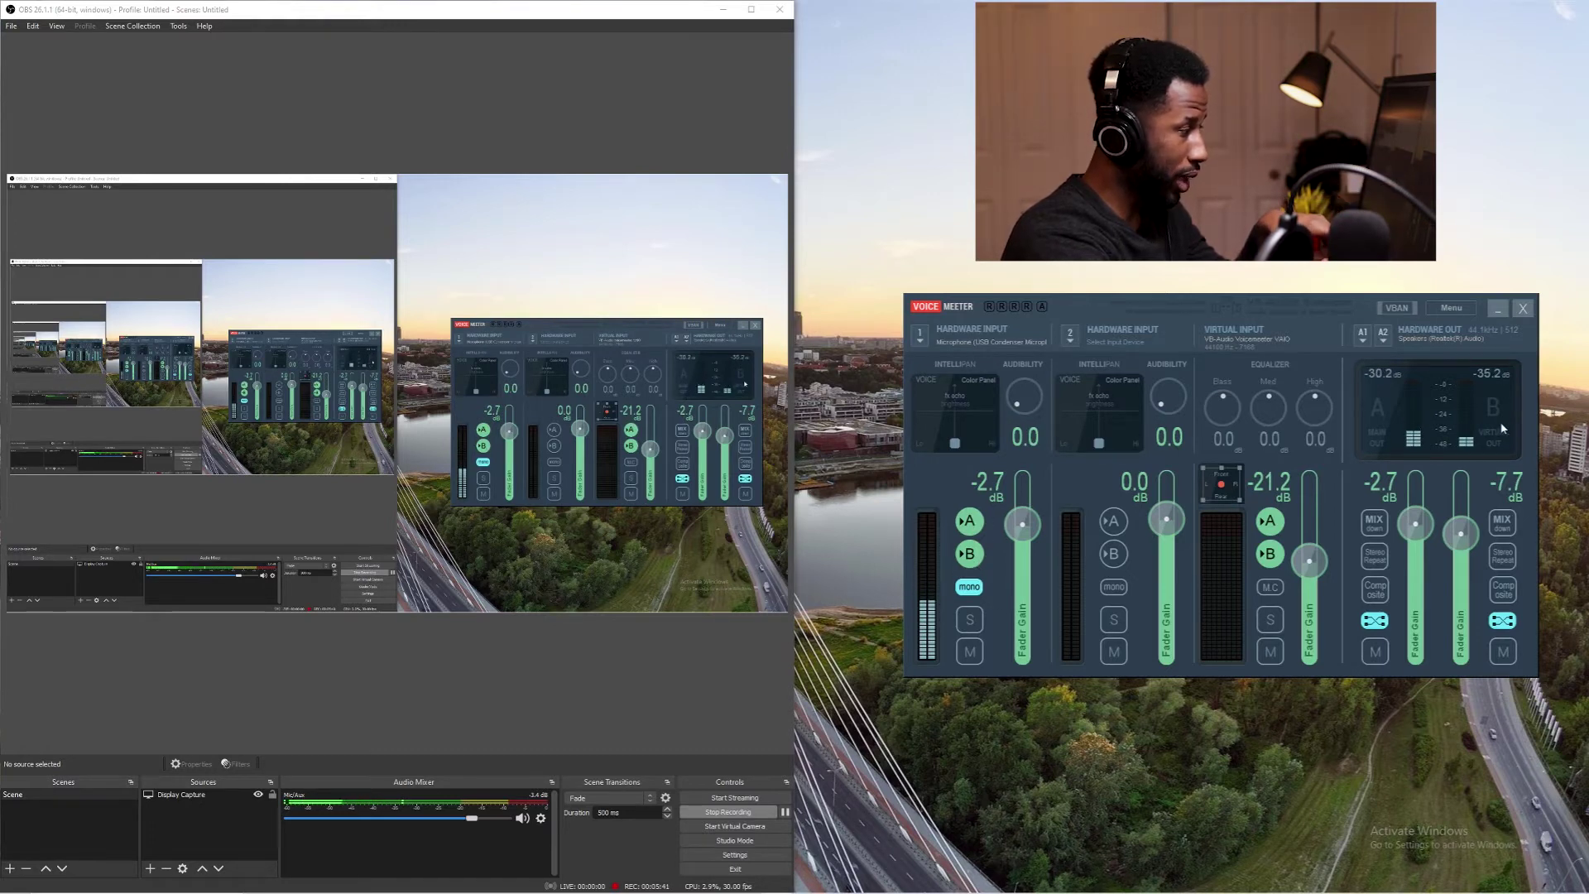
left_click(967, 554)
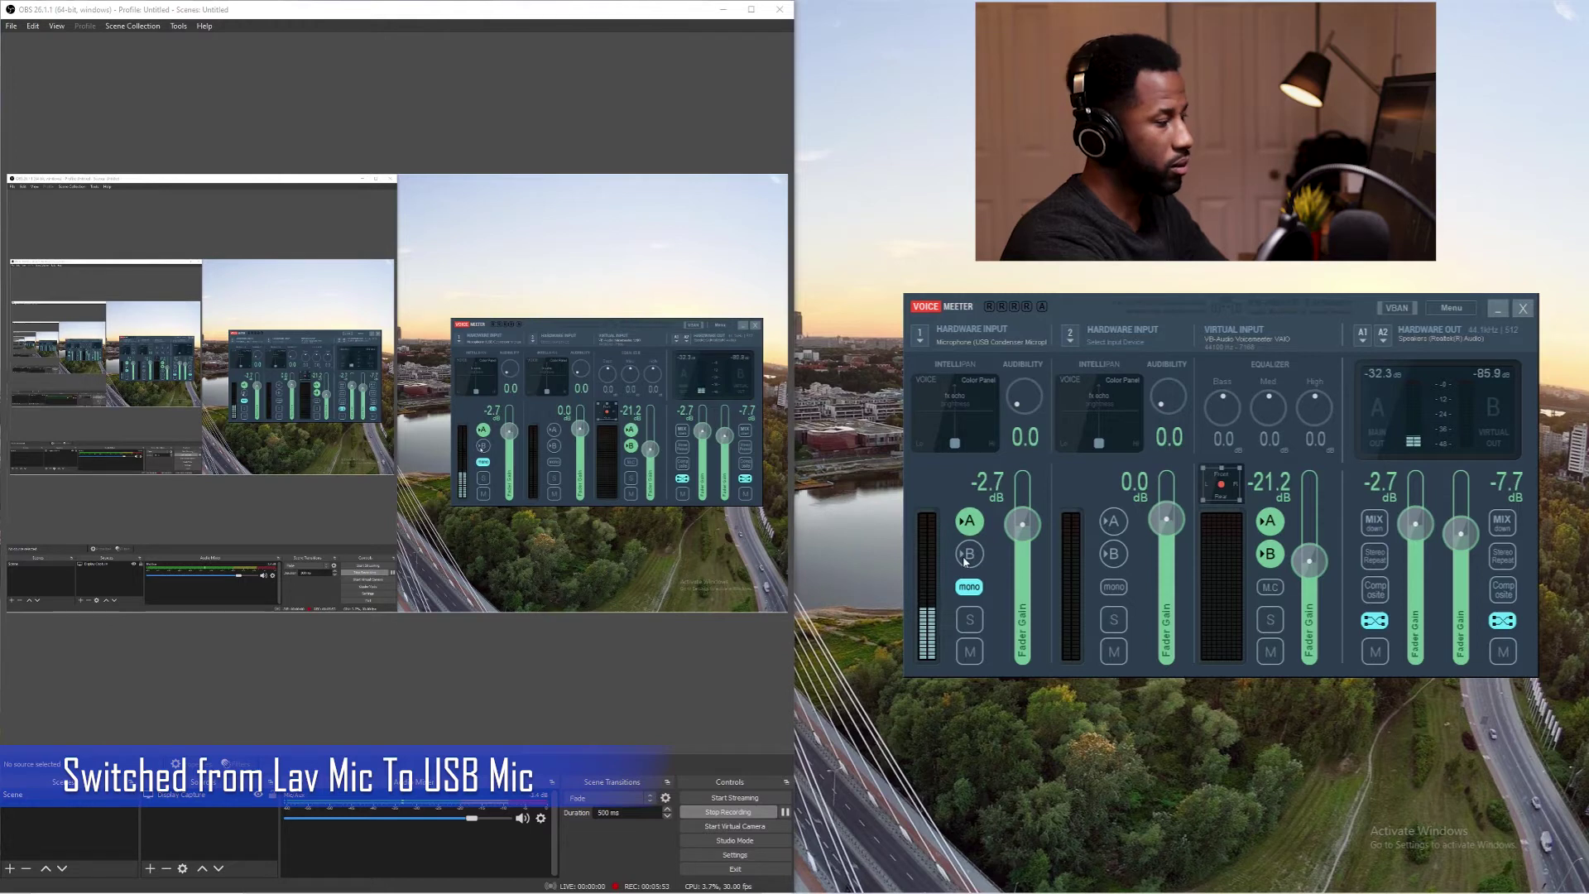
left_click(966, 561)
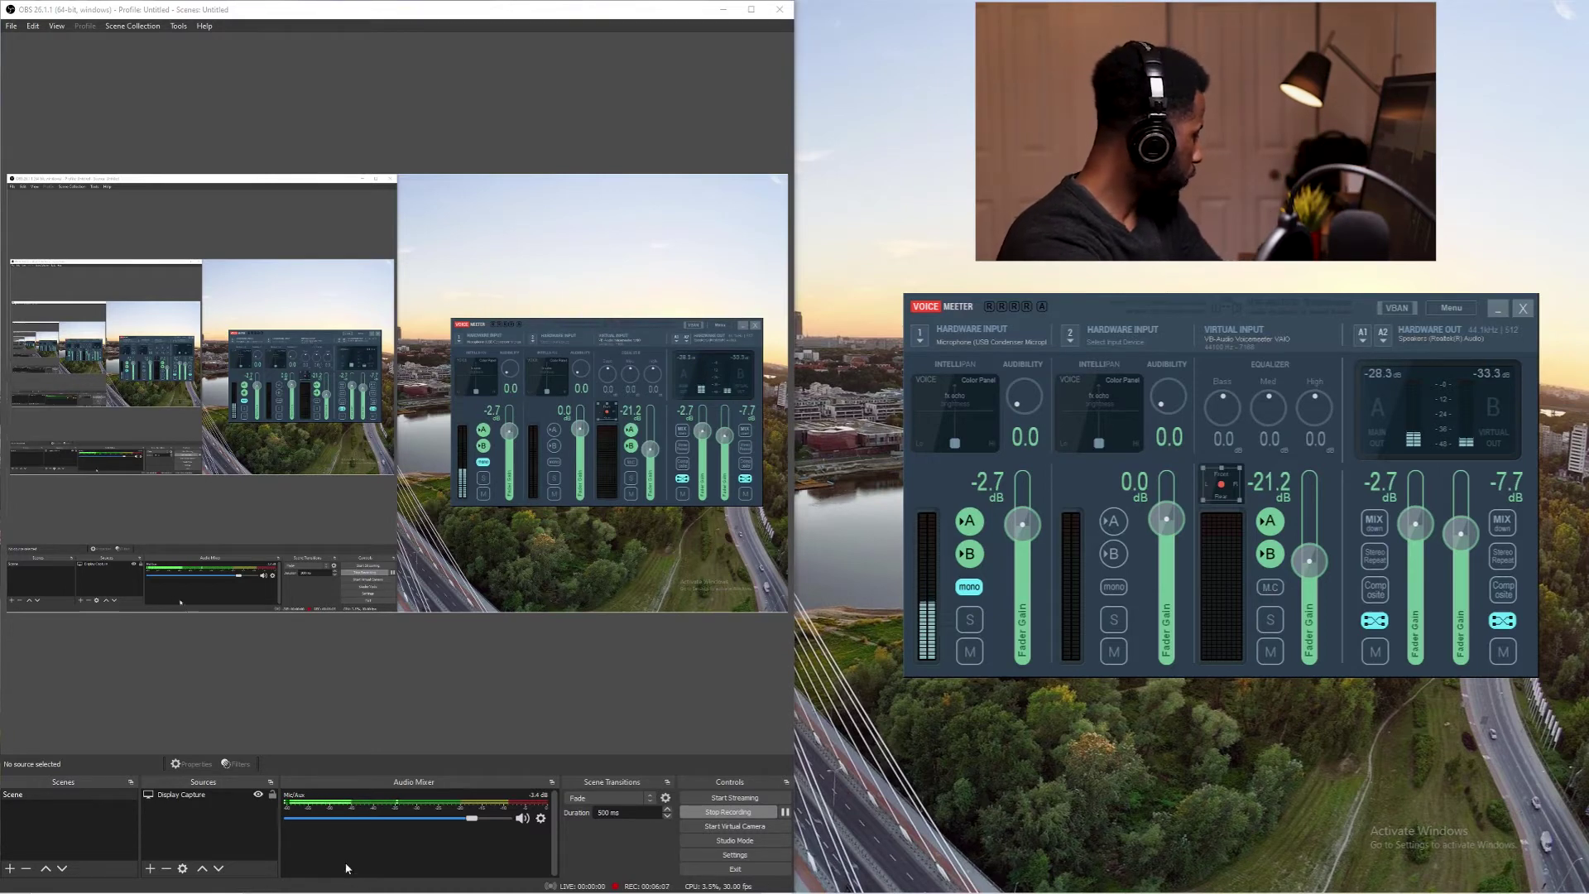
Switch to Chrome, play the track "Away" in the YouTube Studio audio library, and return to the mixer.
mouse_move(346, 890)
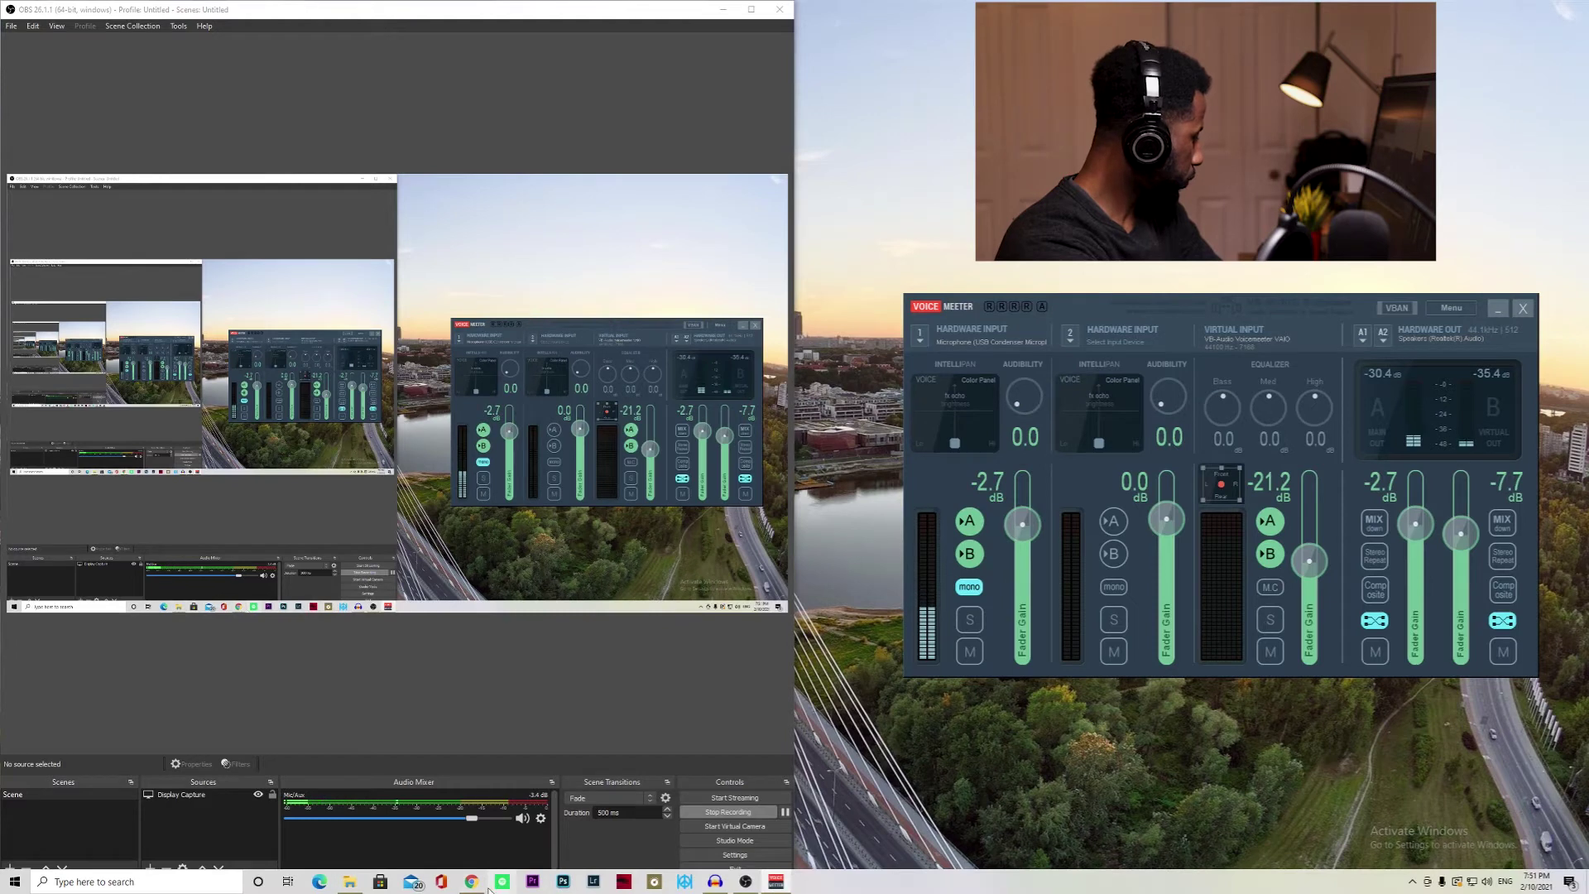
mouse_move(471, 889)
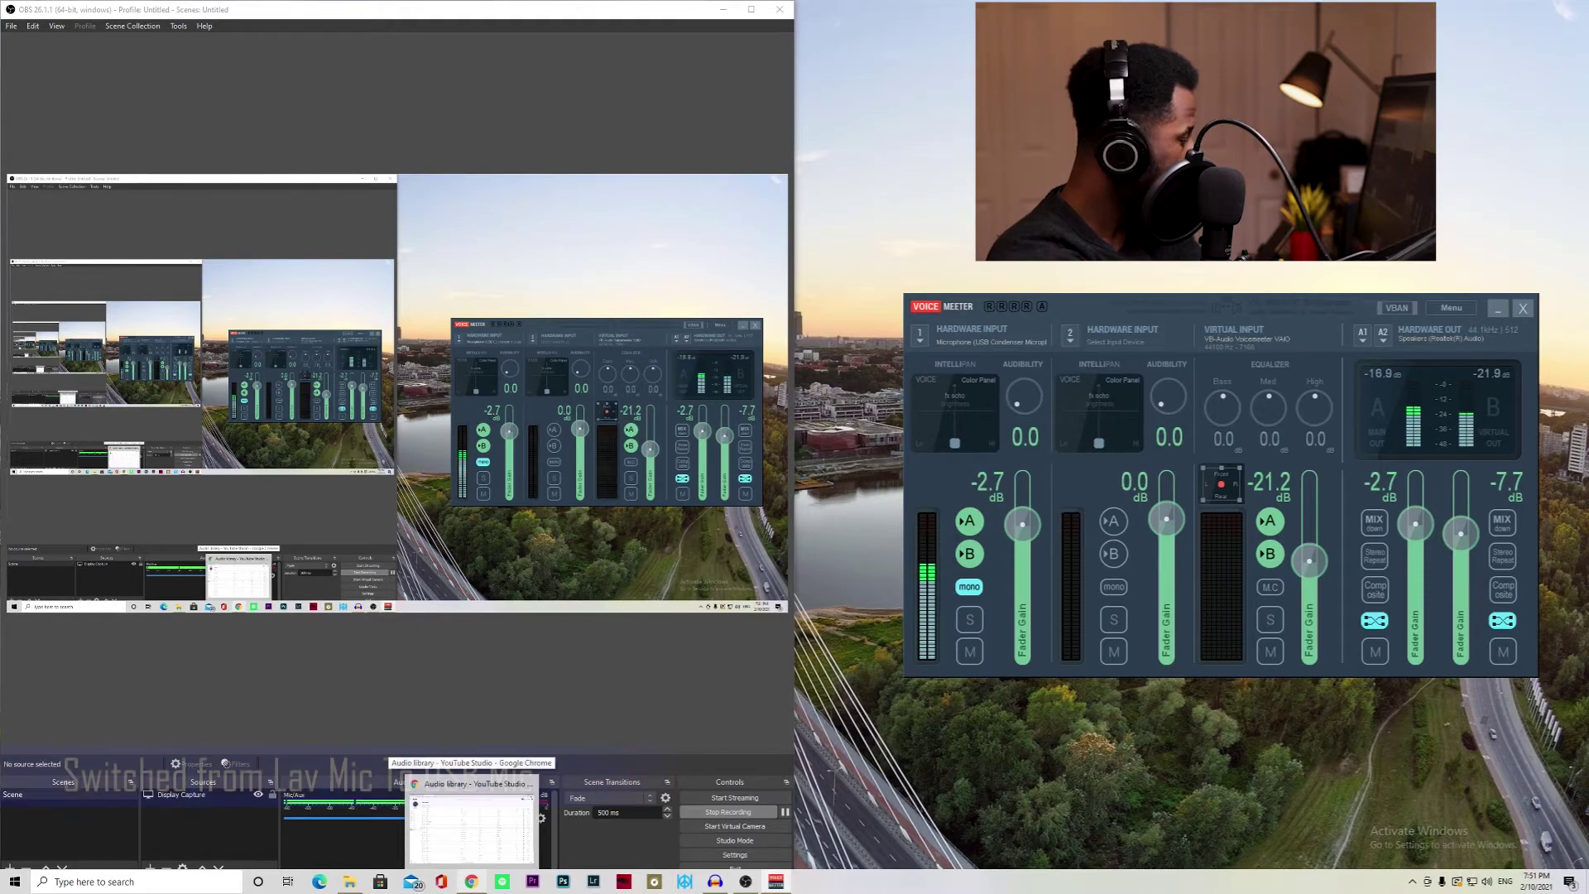
left_click(471, 844)
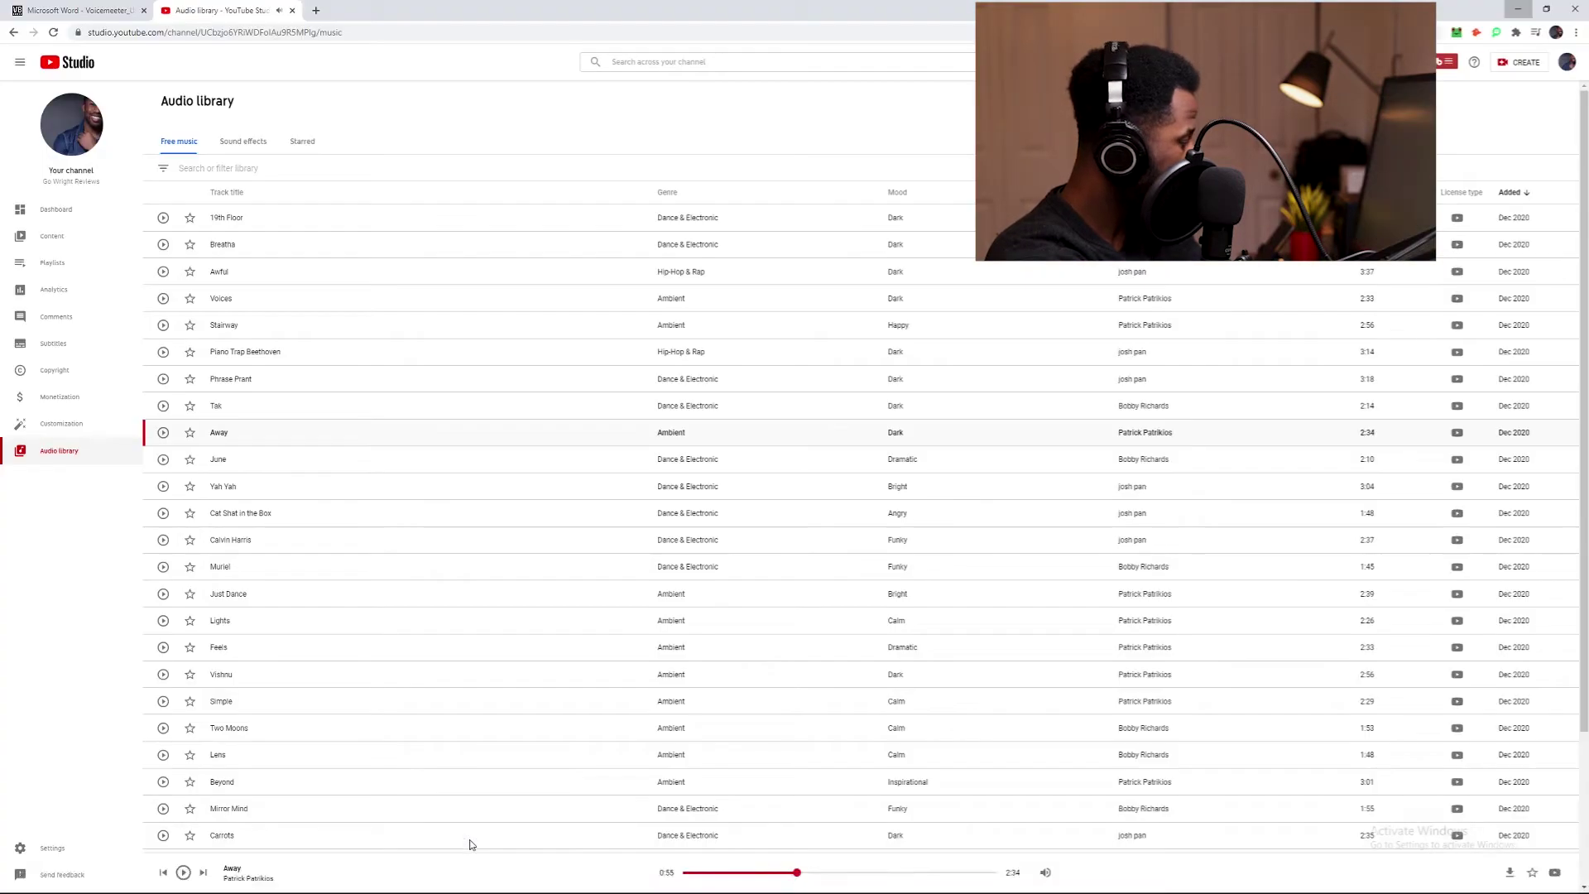
left_click(163, 433)
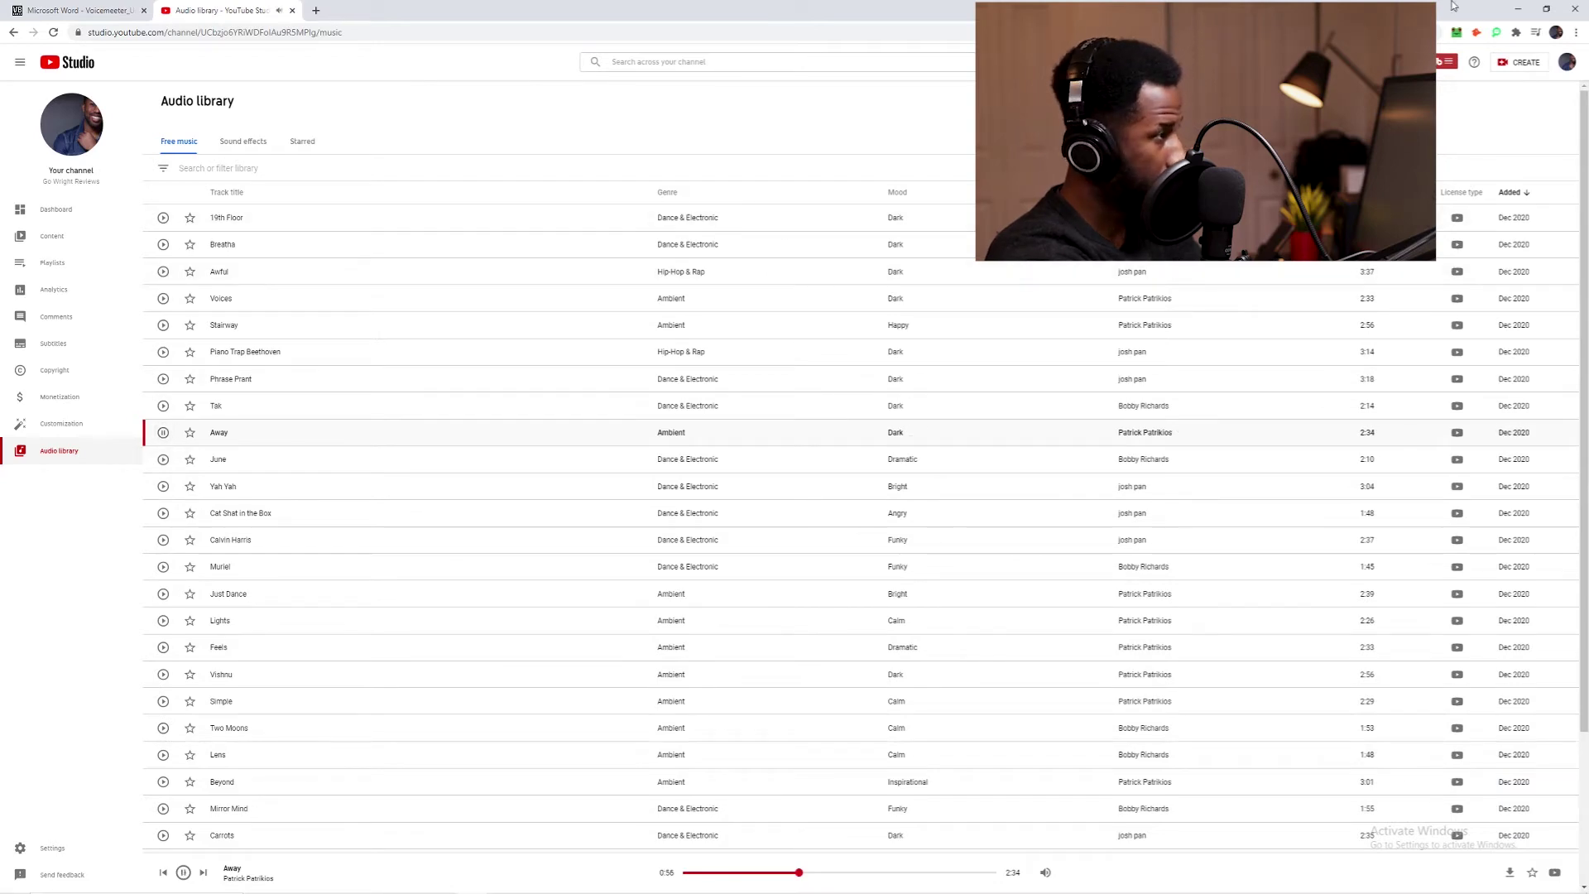
left_click(1521, 12)
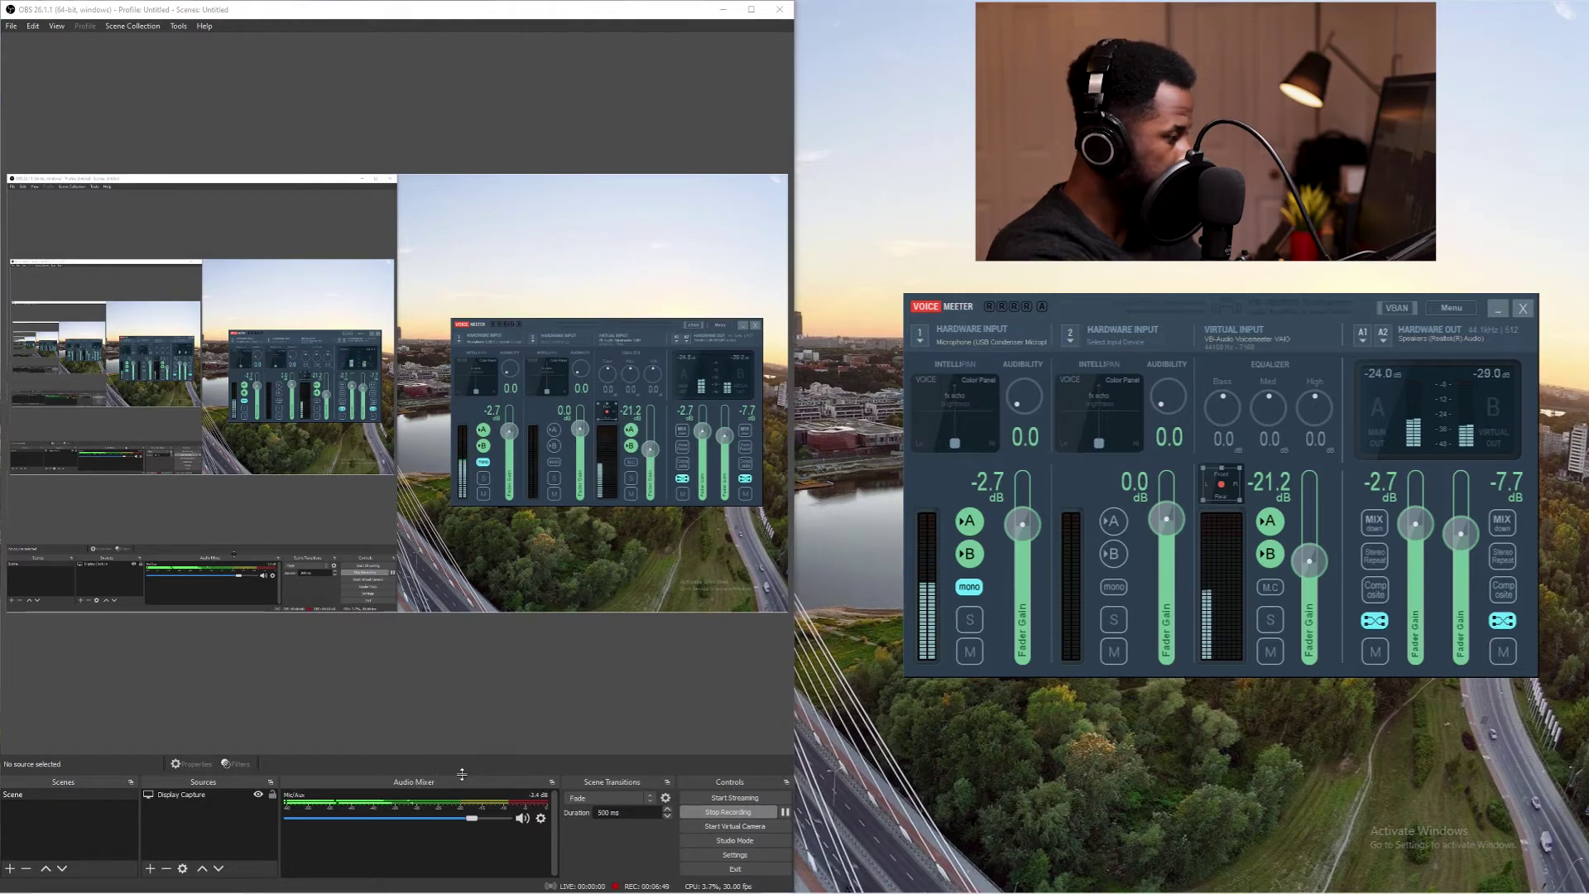
Balance the mix by setting the virtual input's fader gain to -31.5 dB and the microphone's to -4.3 dB.
left_click_drag(1310, 562, 1277, 586)
left_click_drag(1027, 531, 1032, 527)
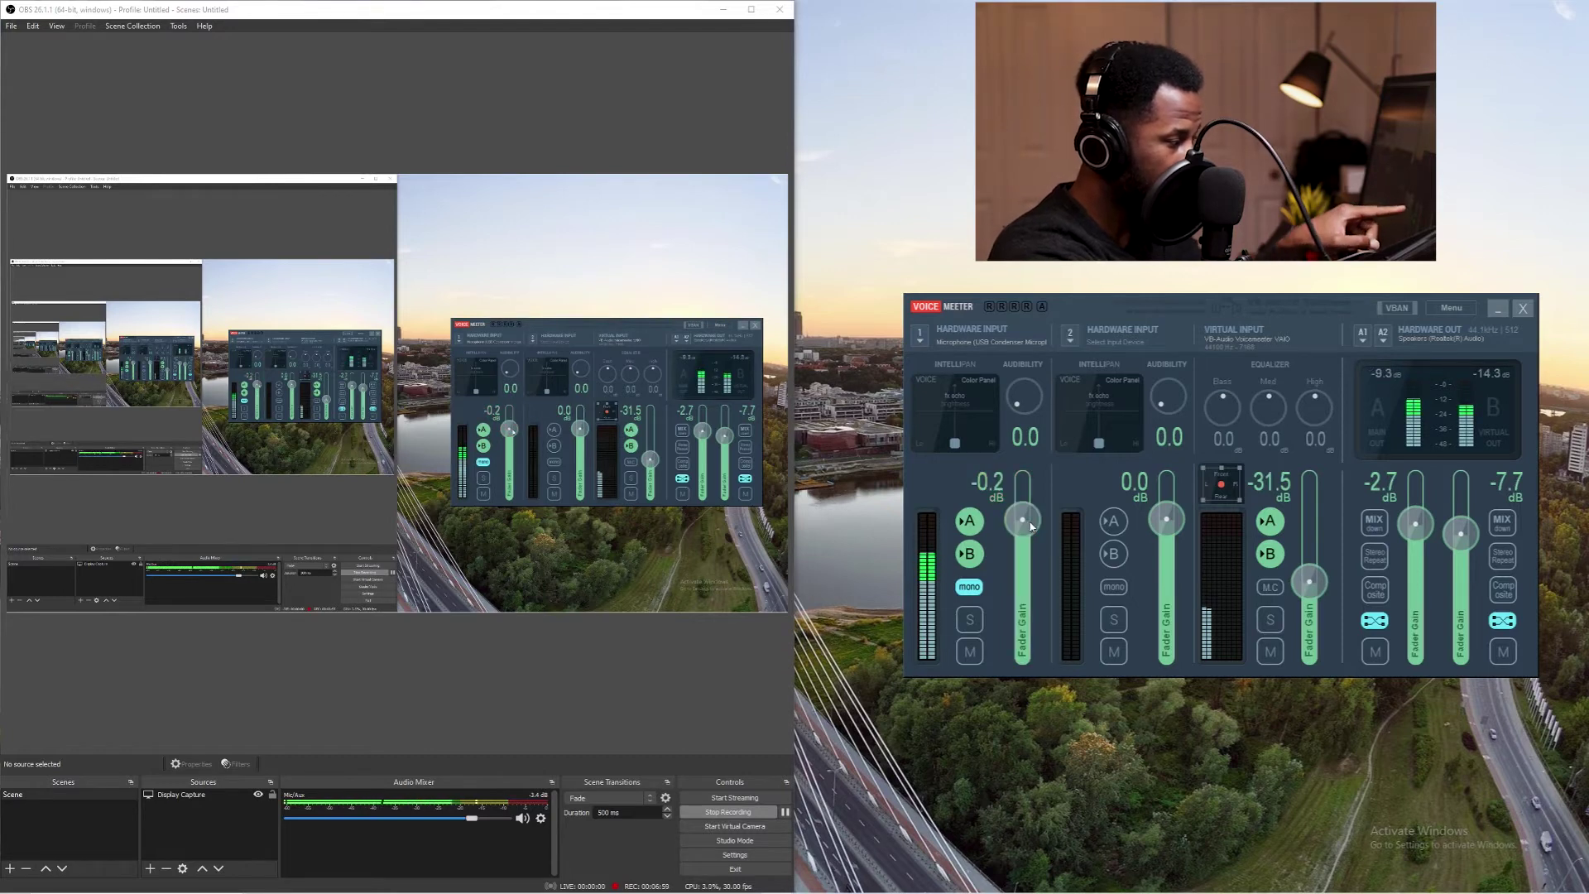
left_click_drag(1018, 507, 1019, 519)
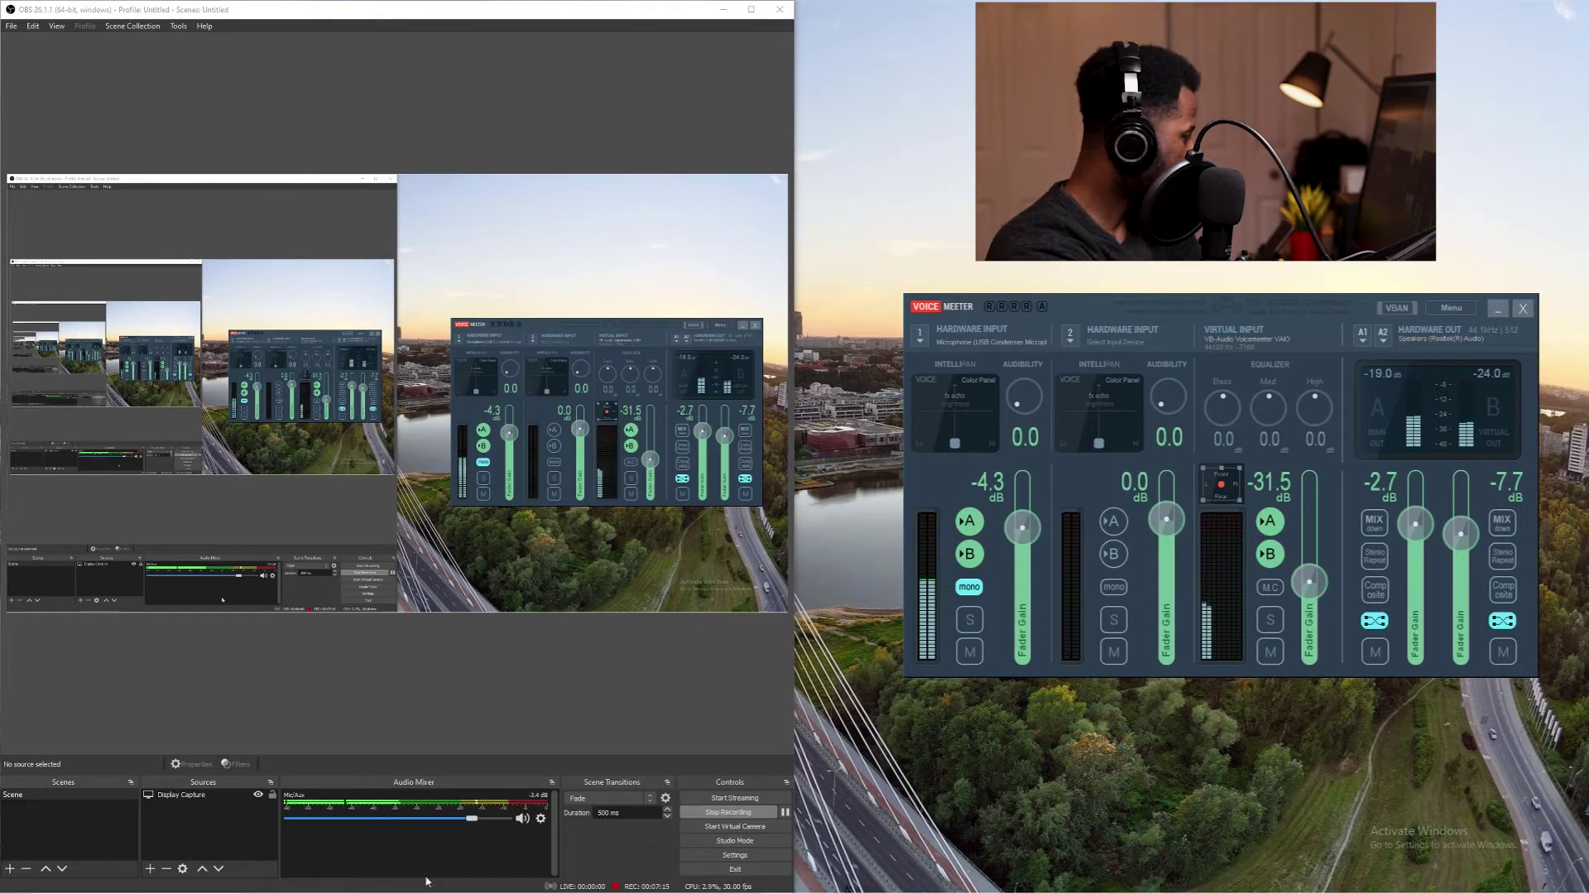
Switch to Chrome, pause the track "Away" in the YouTube Studio audio library, and return to the mixer.
mouse_move(426, 890)
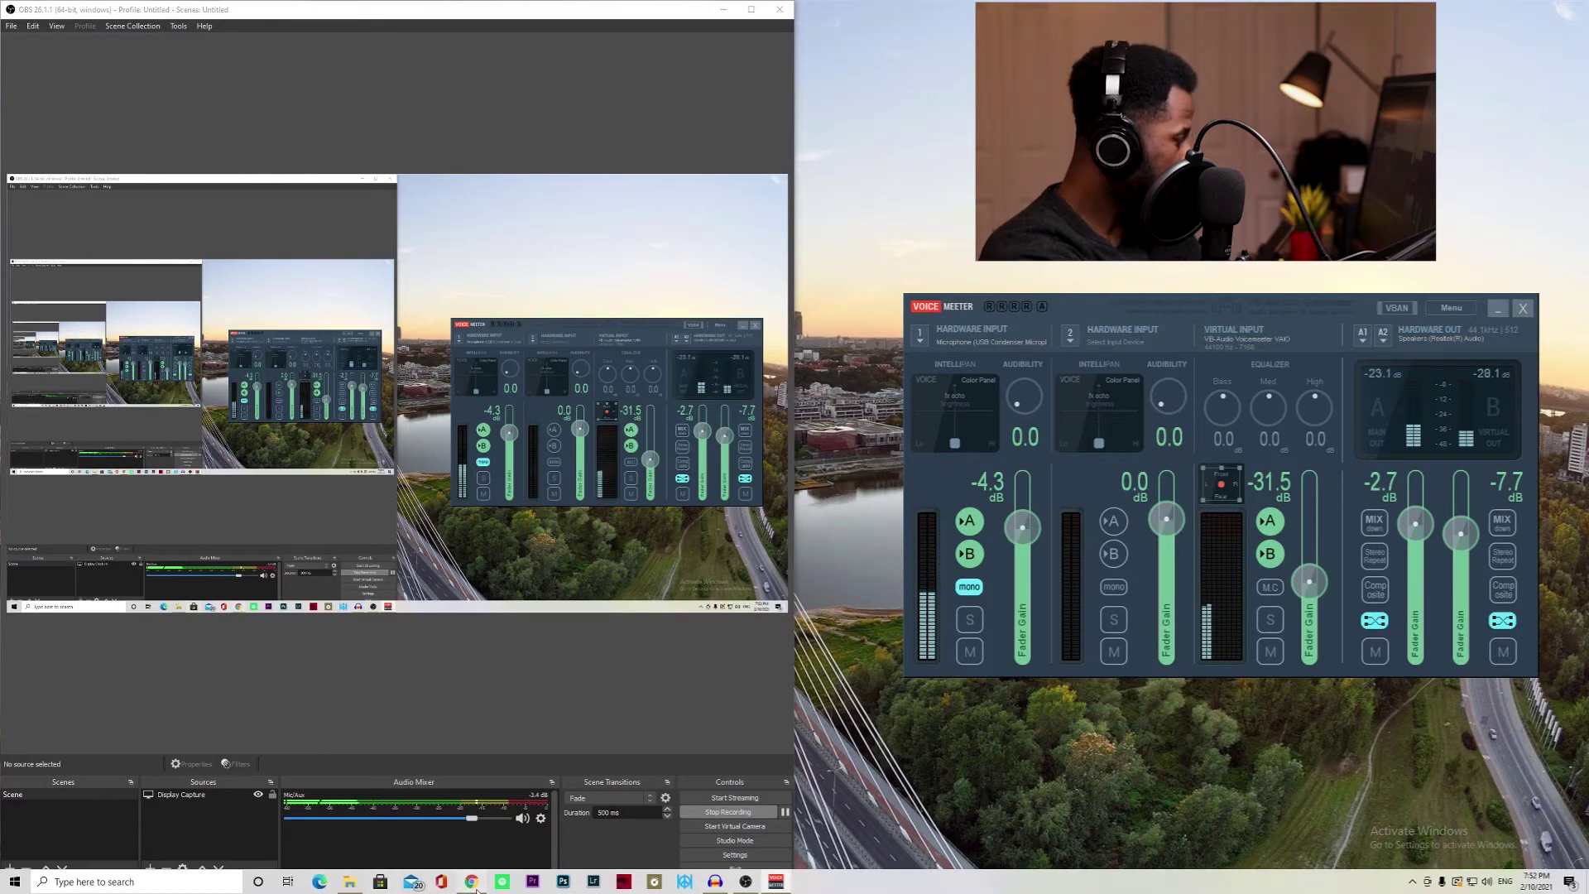
left_click(472, 883)
left_click(163, 432)
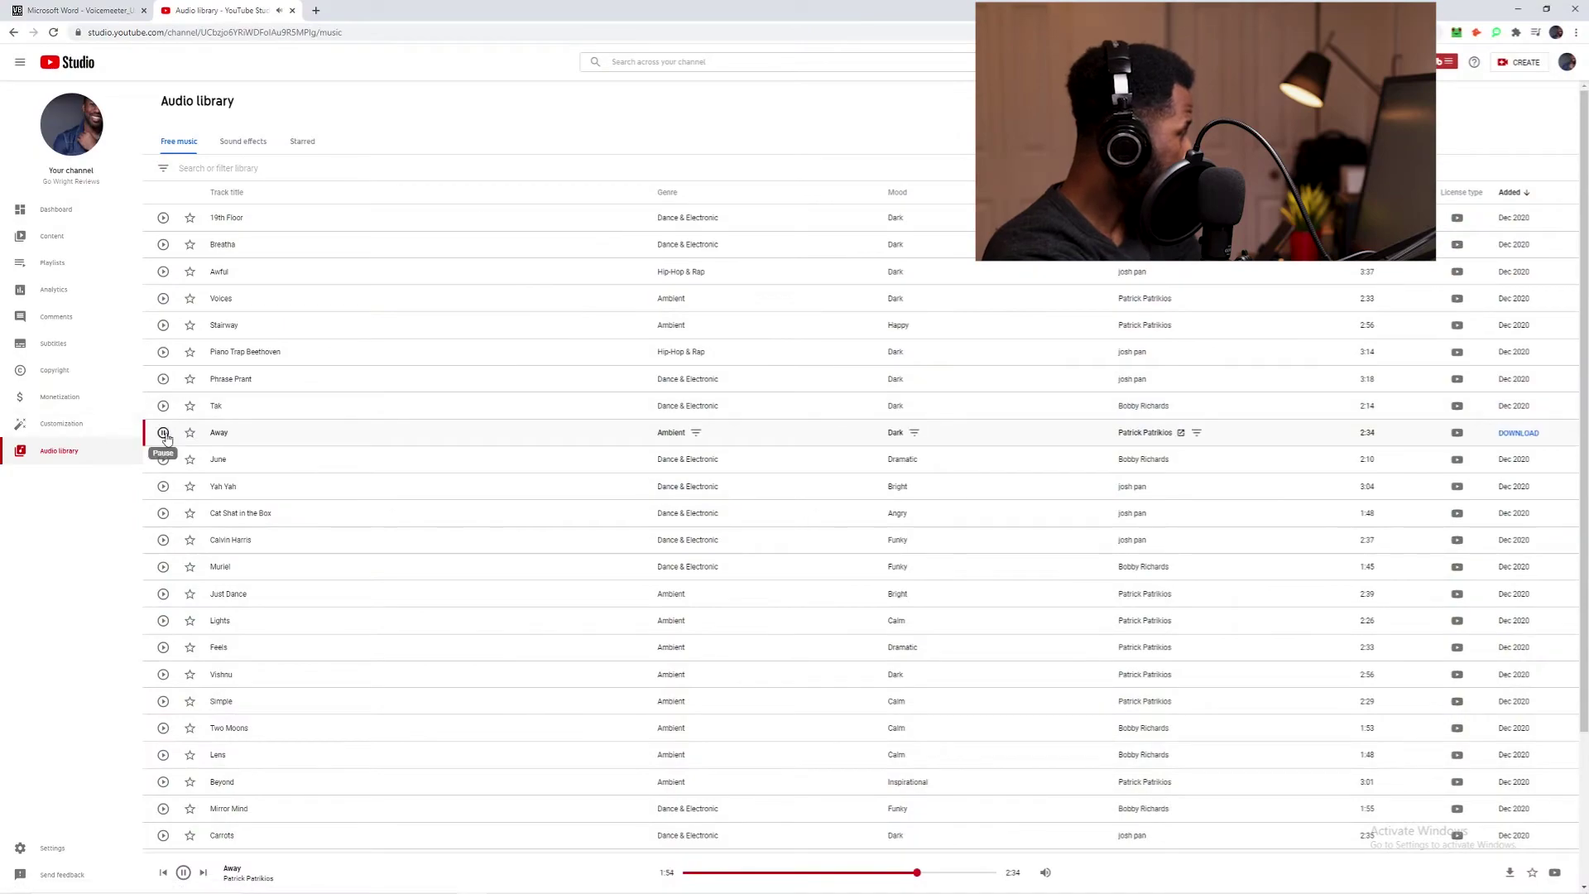
left_click(1518, 10)
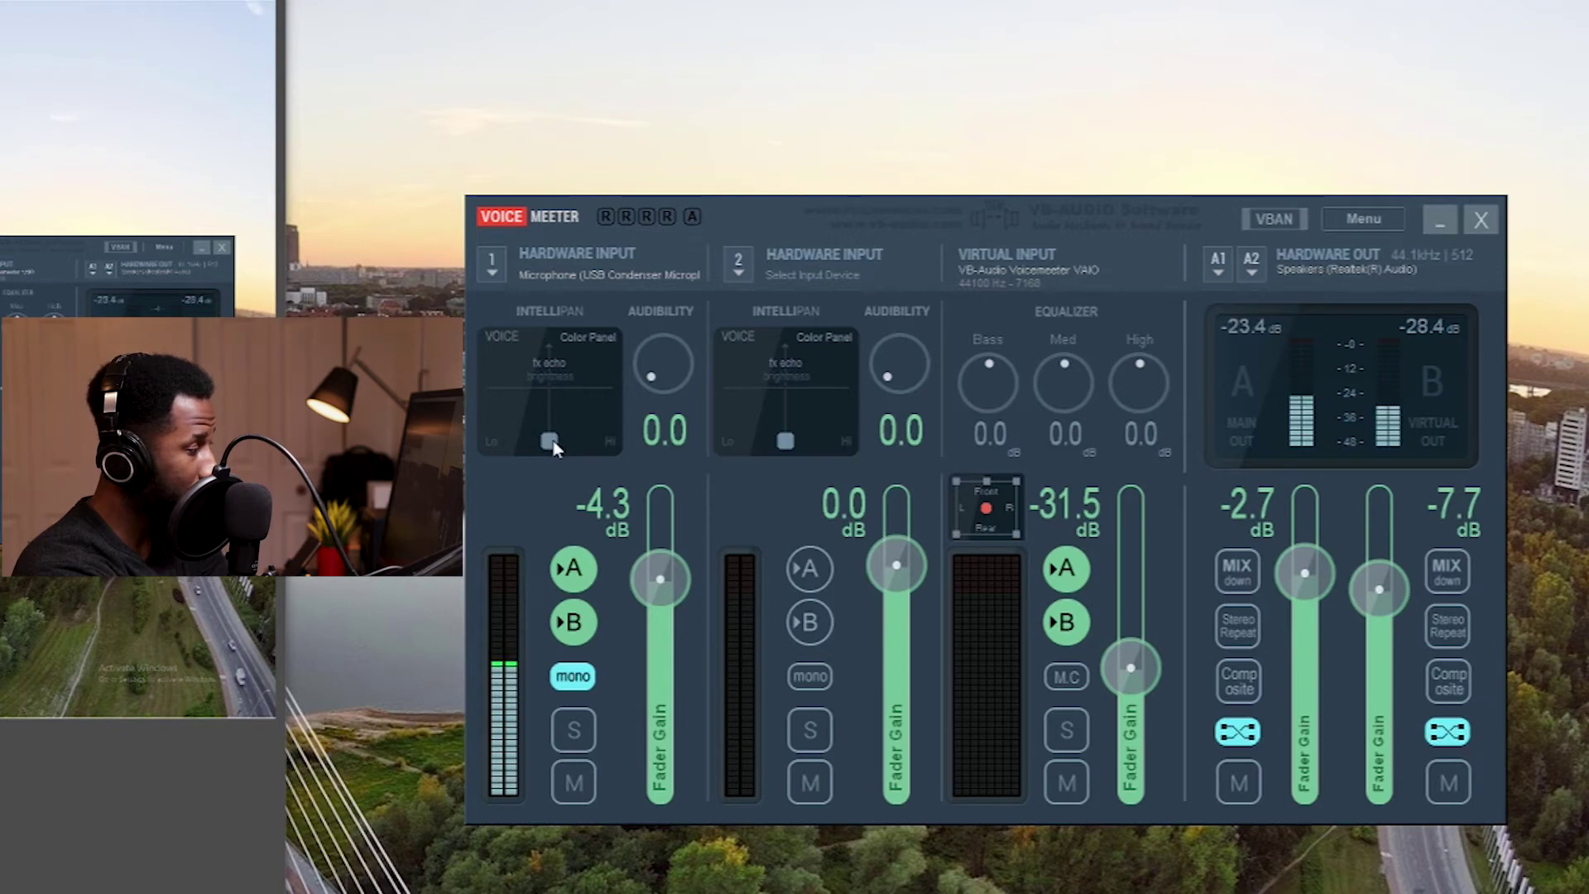
Try the microphone's high and low Intellipan voice colors and an Audibility of 6.3, and restore both controls to their defaults.
left_click_drag(553, 447, 597, 448)
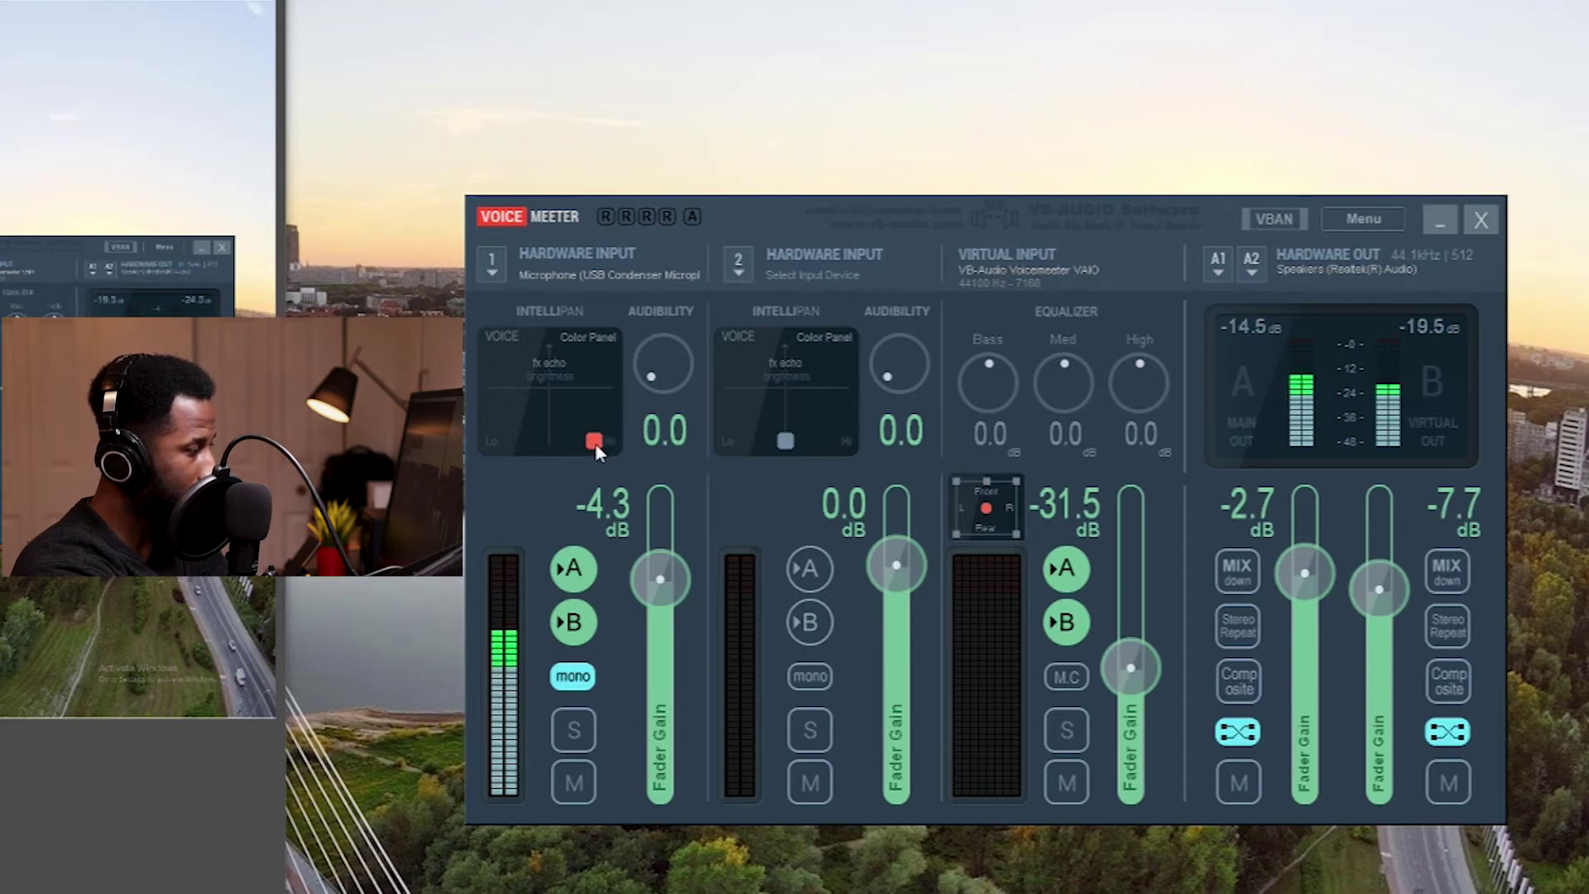
left_click_drag(598, 449, 491, 460)
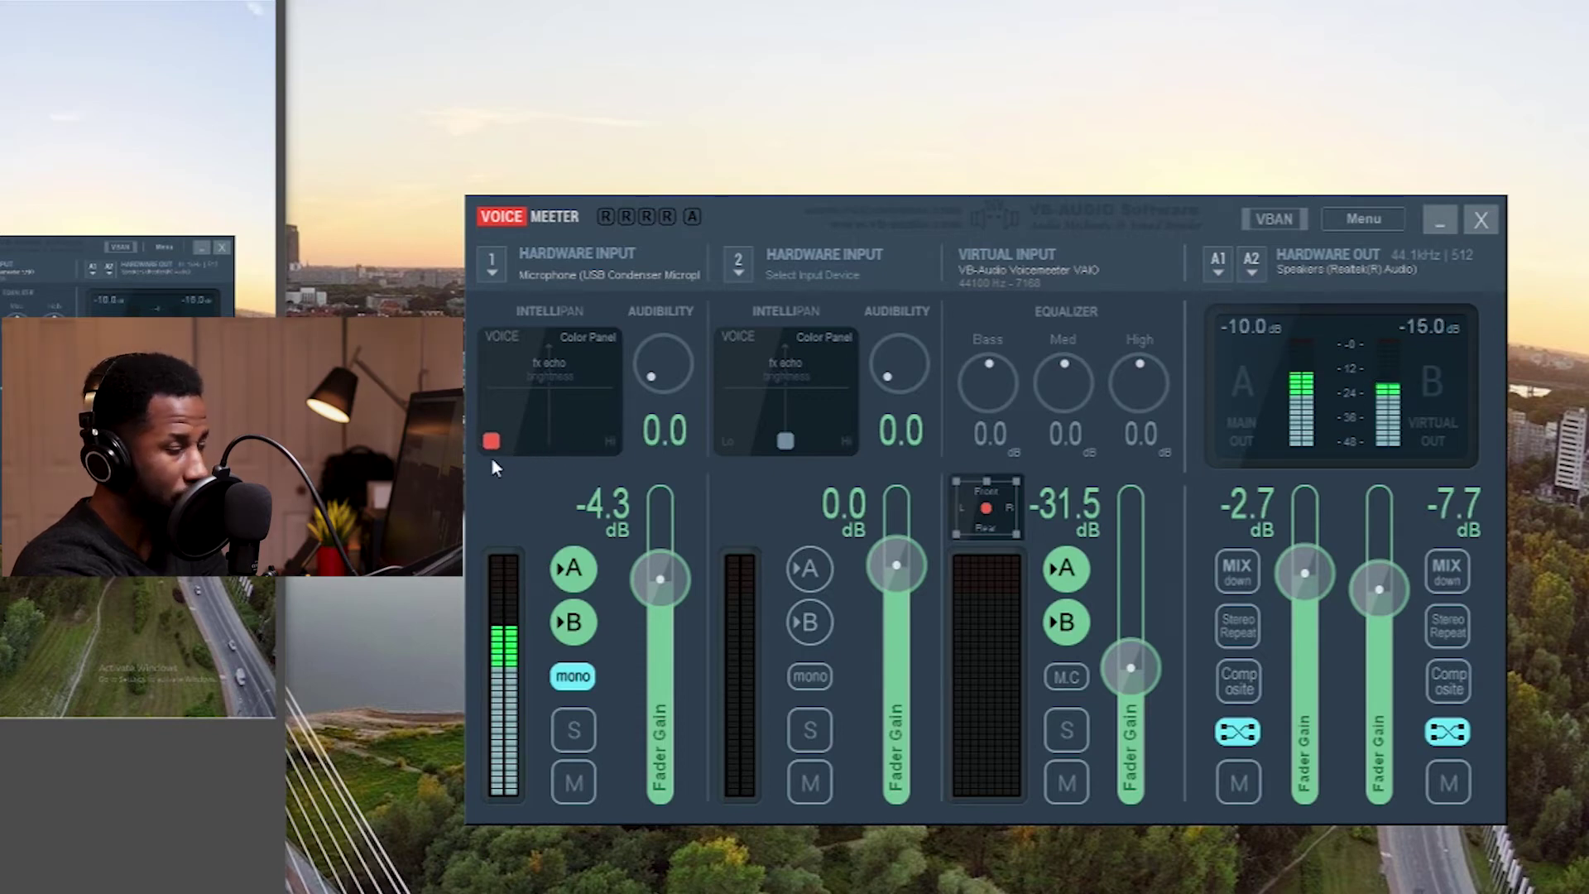
left_click_drag(492, 462, 519, 463)
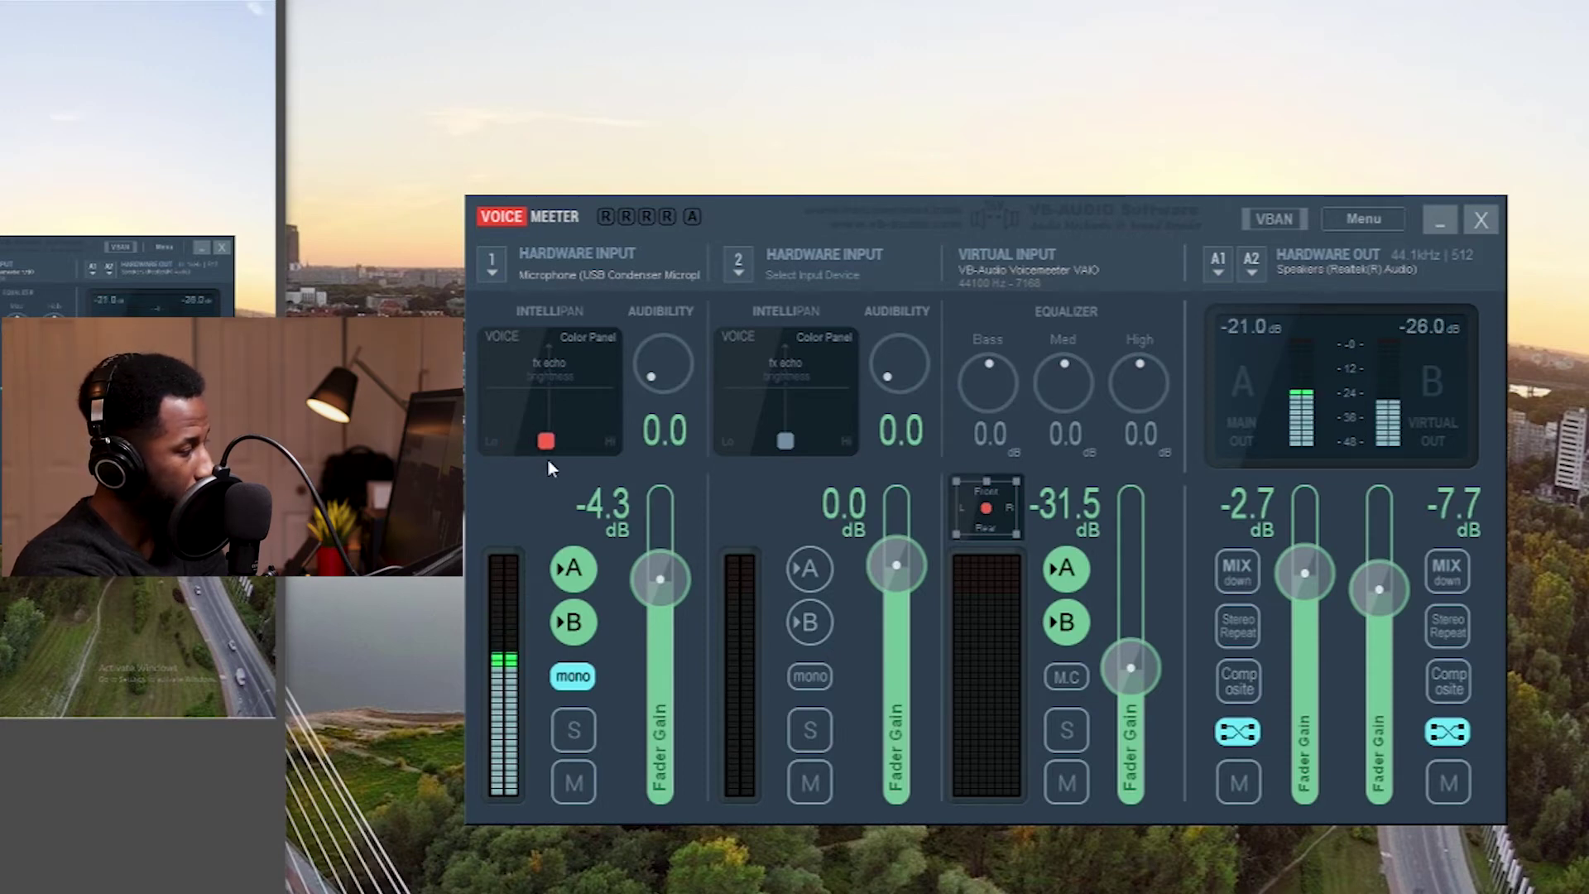
left_click_drag(545, 444, 552, 422)
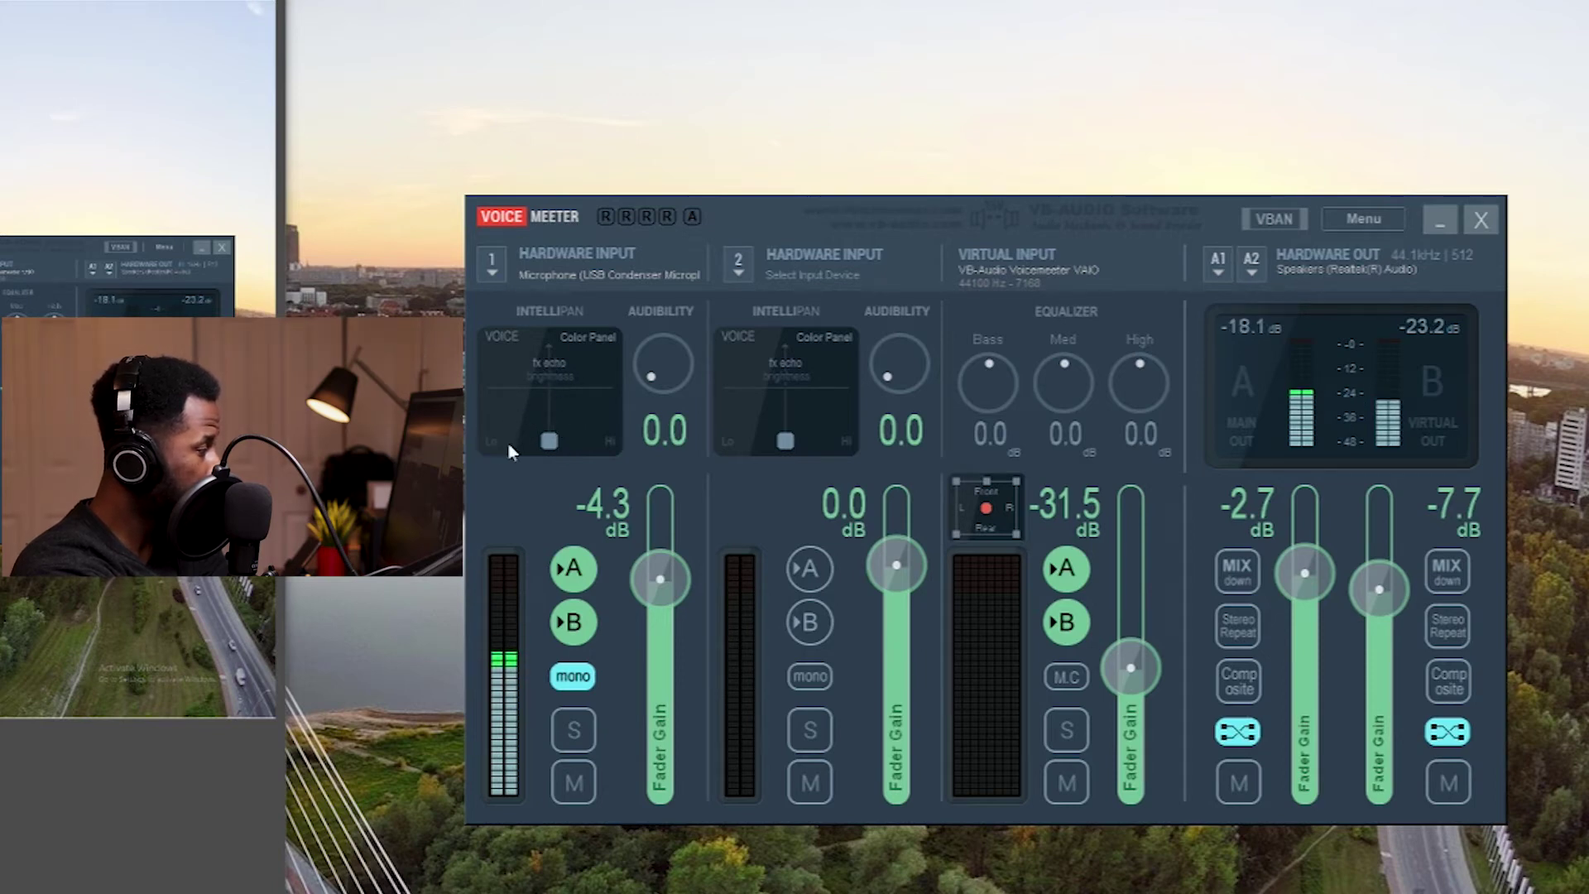
left_click_drag(554, 442, 579, 414)
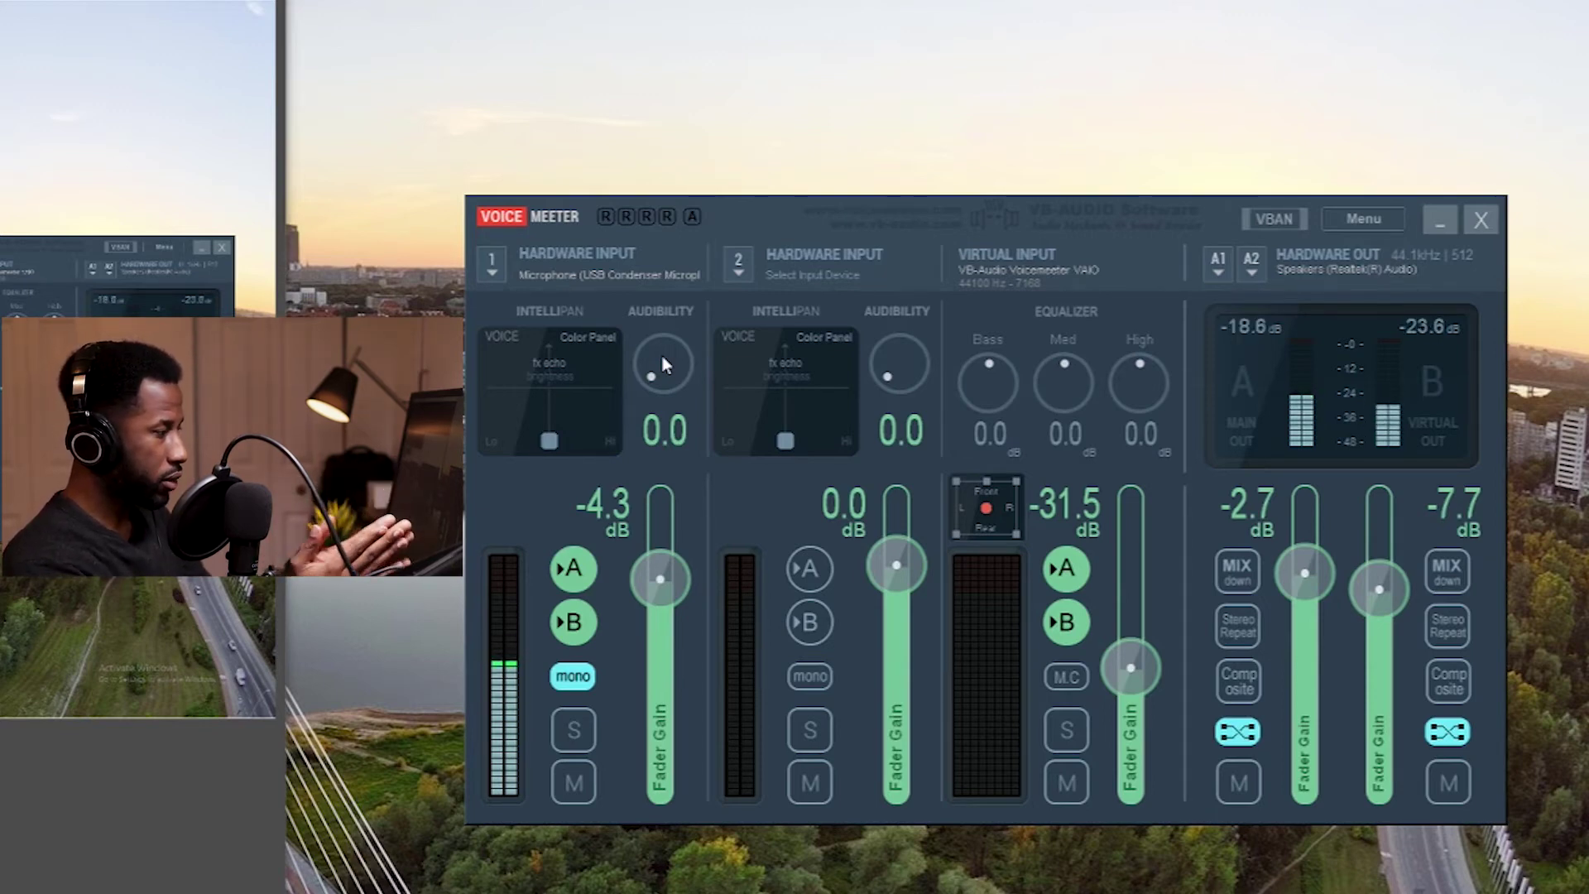
mouse_move(658, 378)
left_mouse_down()
mouse_move(658, 337)
mouse_move(662, 350)
left_mouse_up()
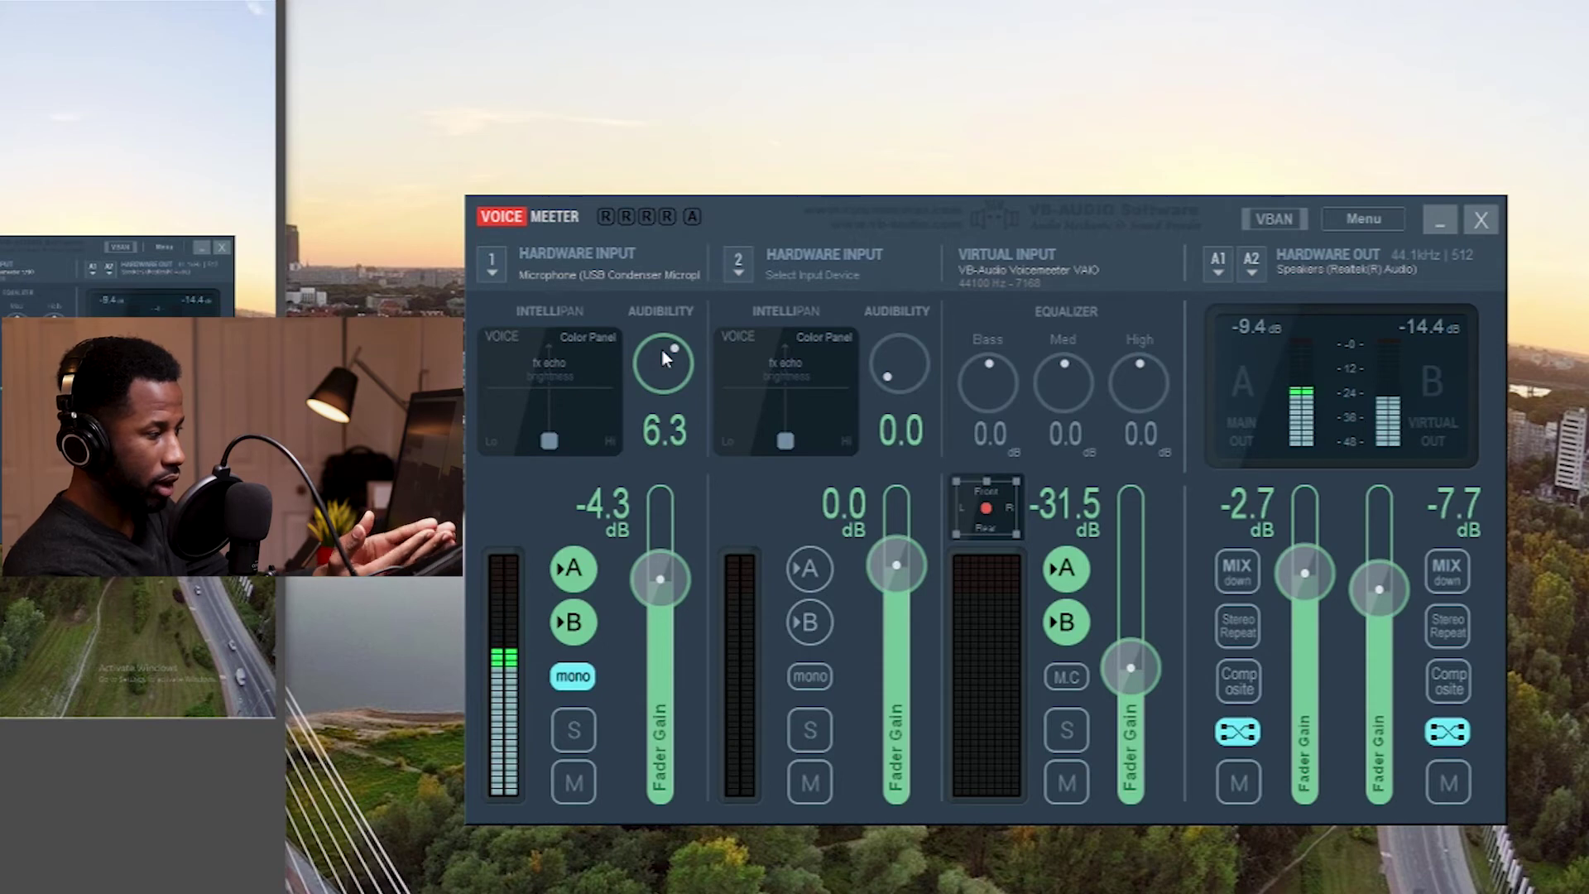
left_click_drag(662, 350, 663, 360)
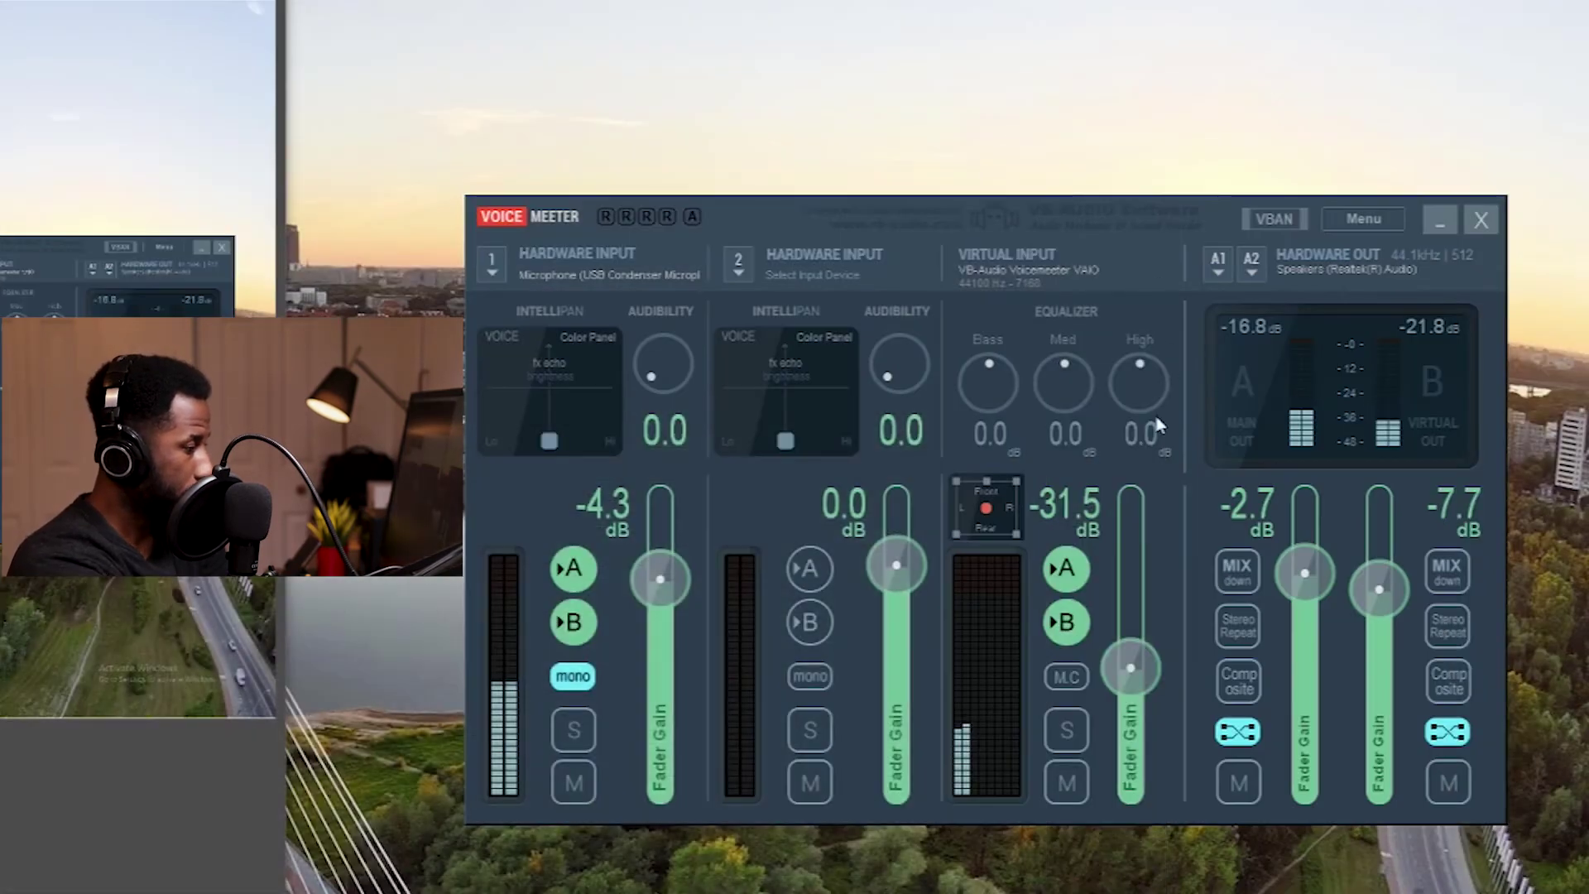
Set the virtual input's Bass, Med and High equalizer to 12.0 dB and lower its fader gain to -45.0 dB.
left_click_drag(1136, 692, 1137, 668)
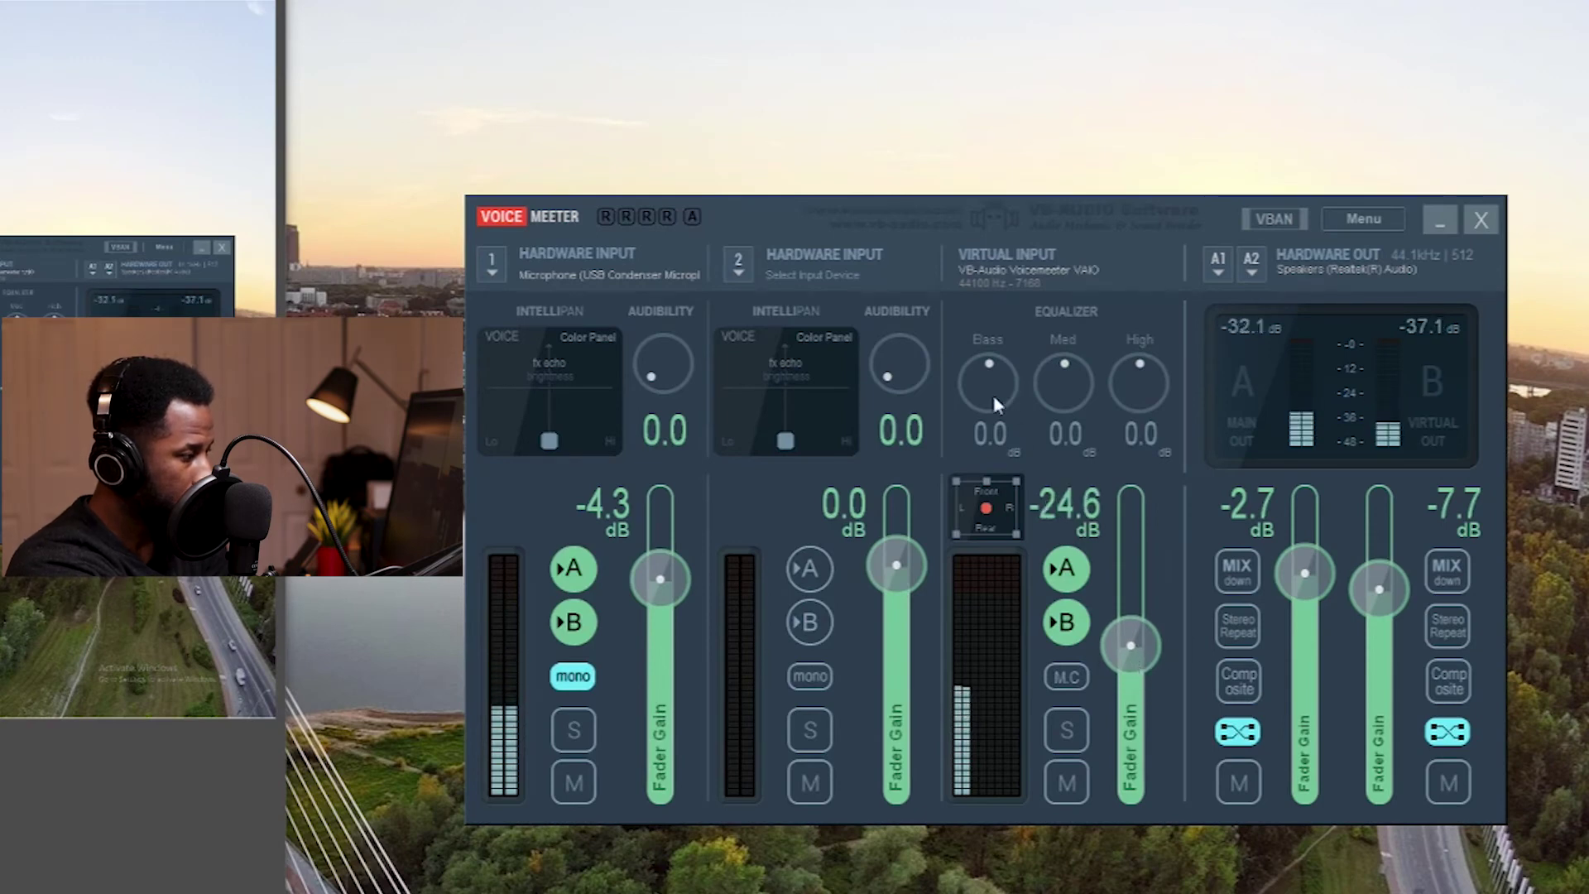
left_click_drag(985, 400, 1132, 379)
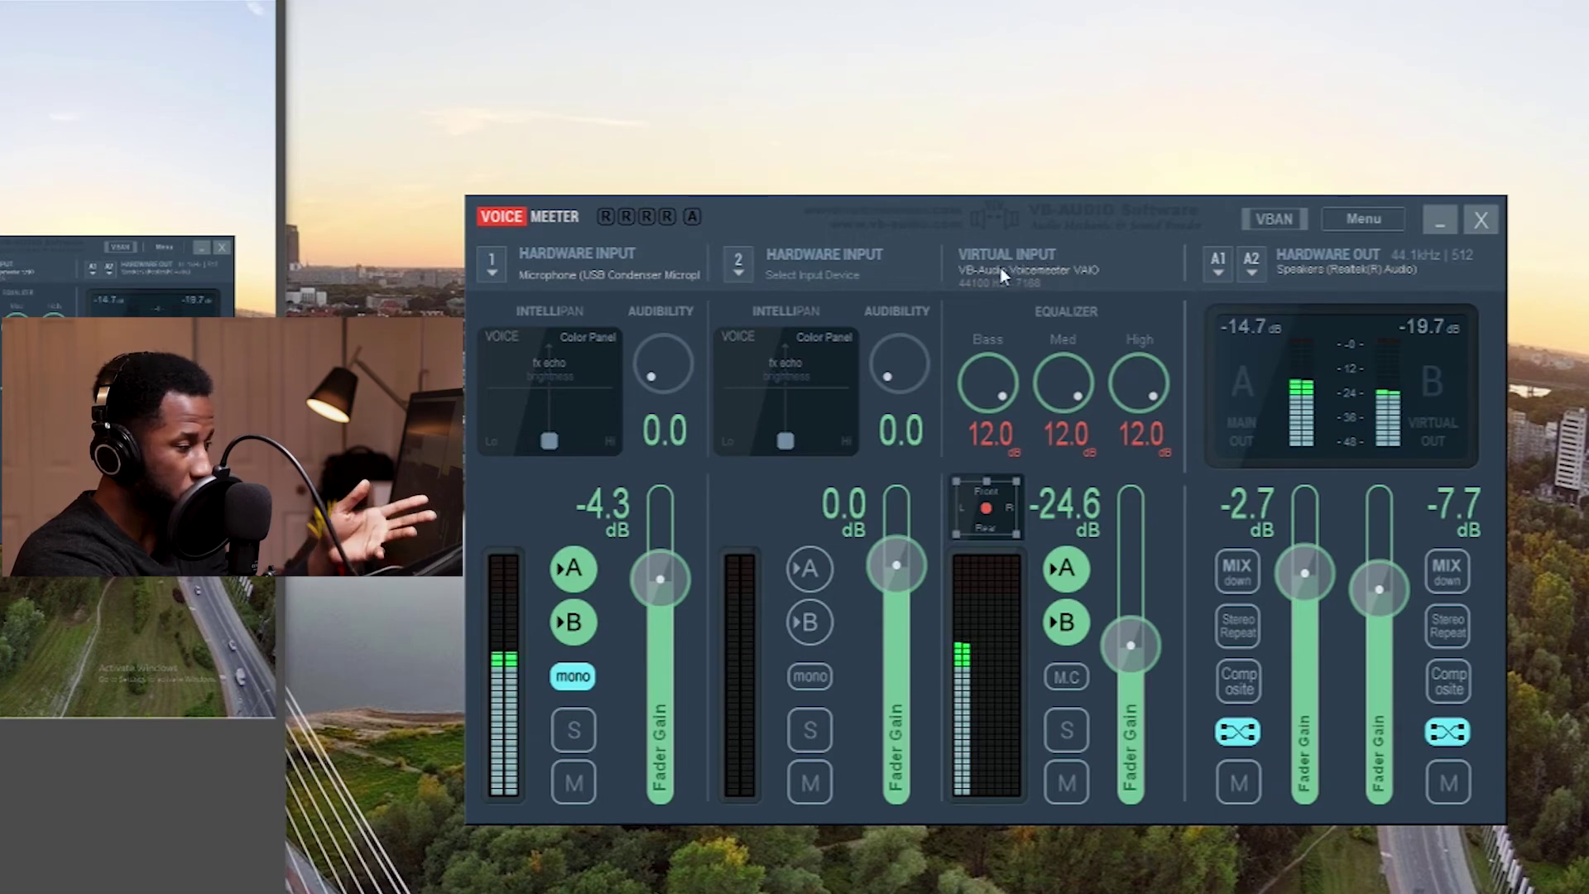
left_click_drag(1135, 669, 1131, 727)
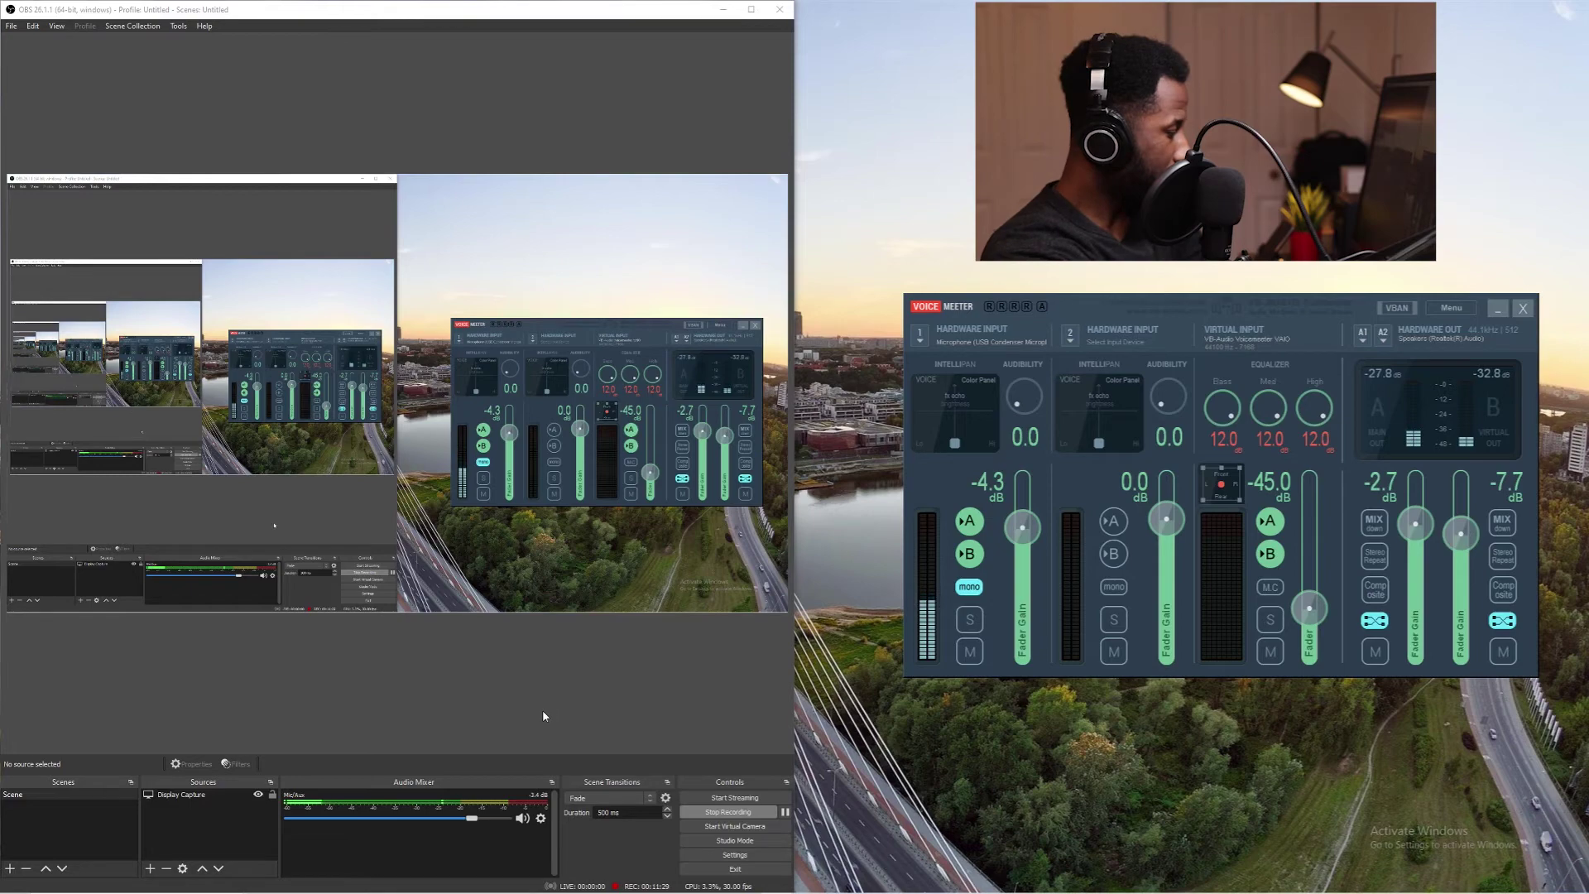
Review the global audio devices in the OBS settings, especially the Mic/Auxiliary Audio source, and close the settings.
left_click(723, 856)
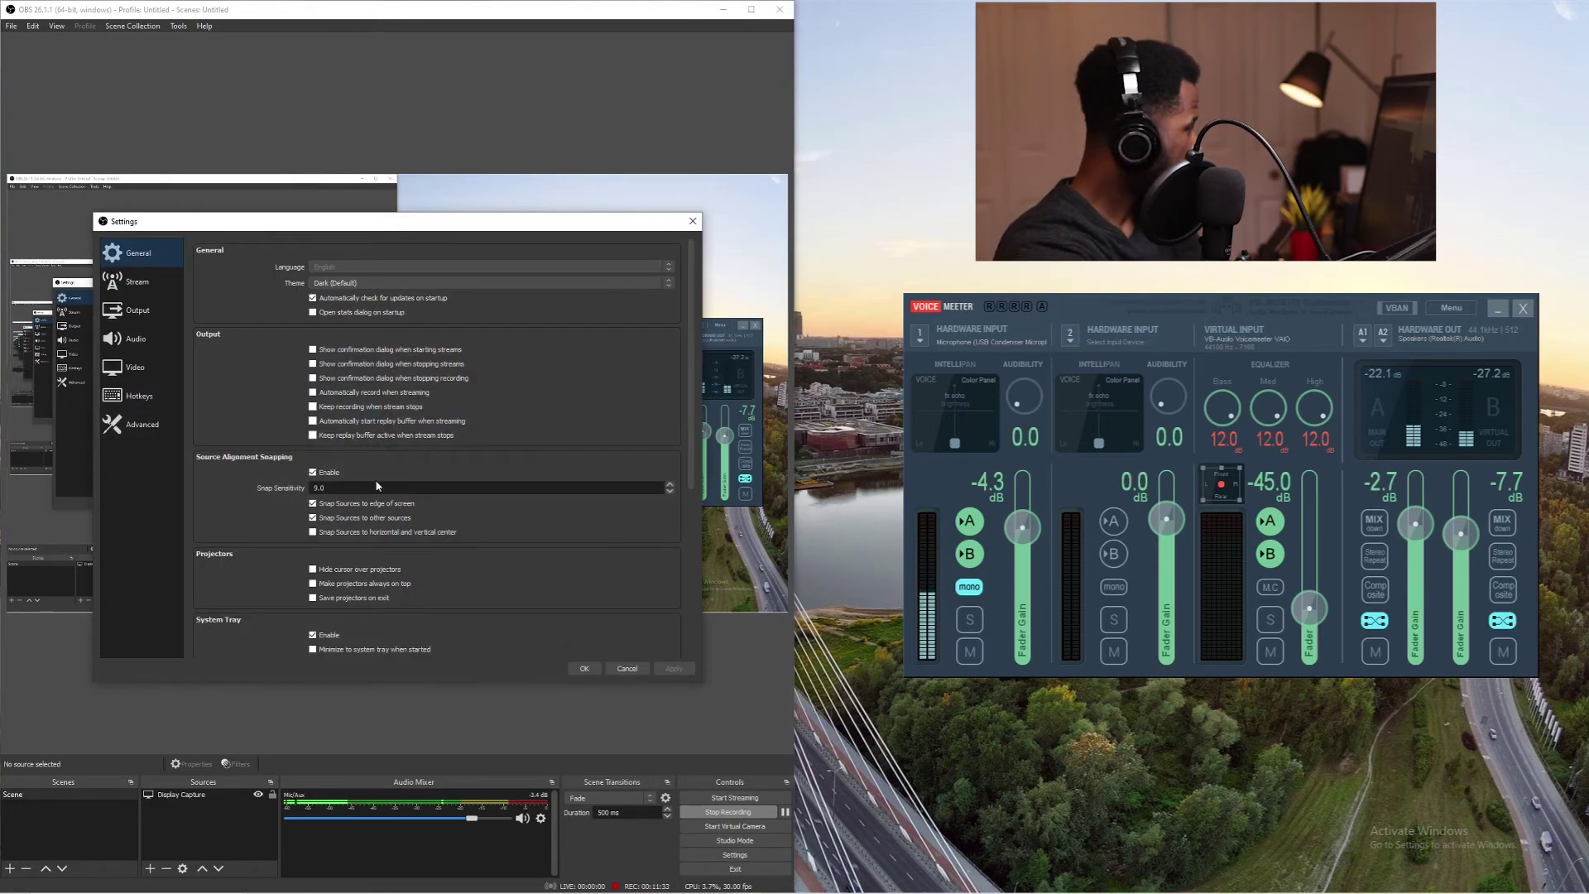
left_click(131, 341)
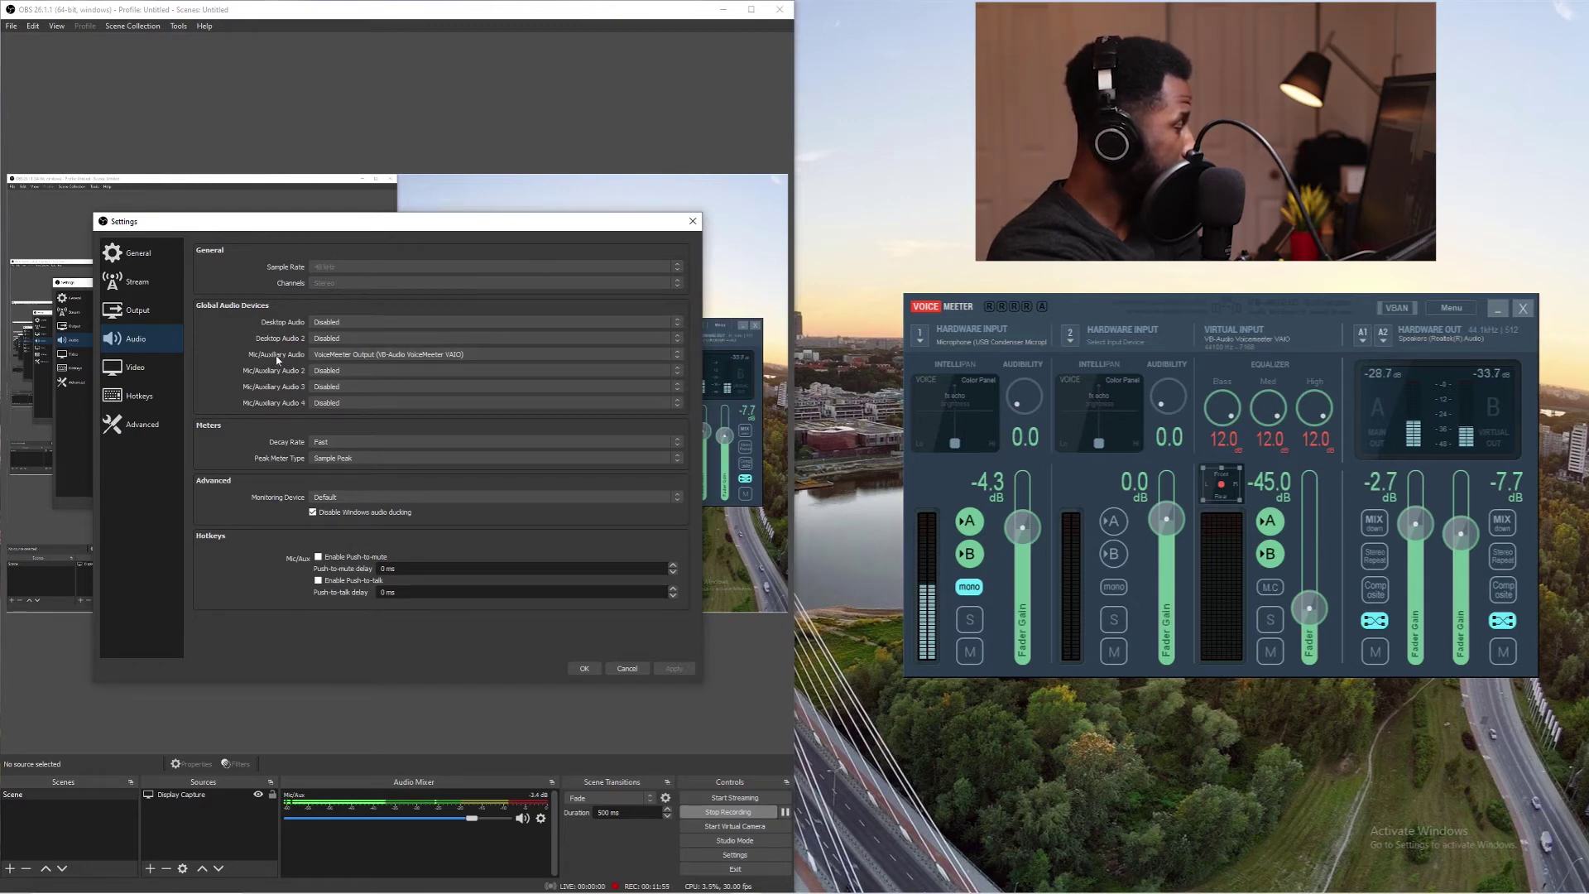
left_click(584, 669)
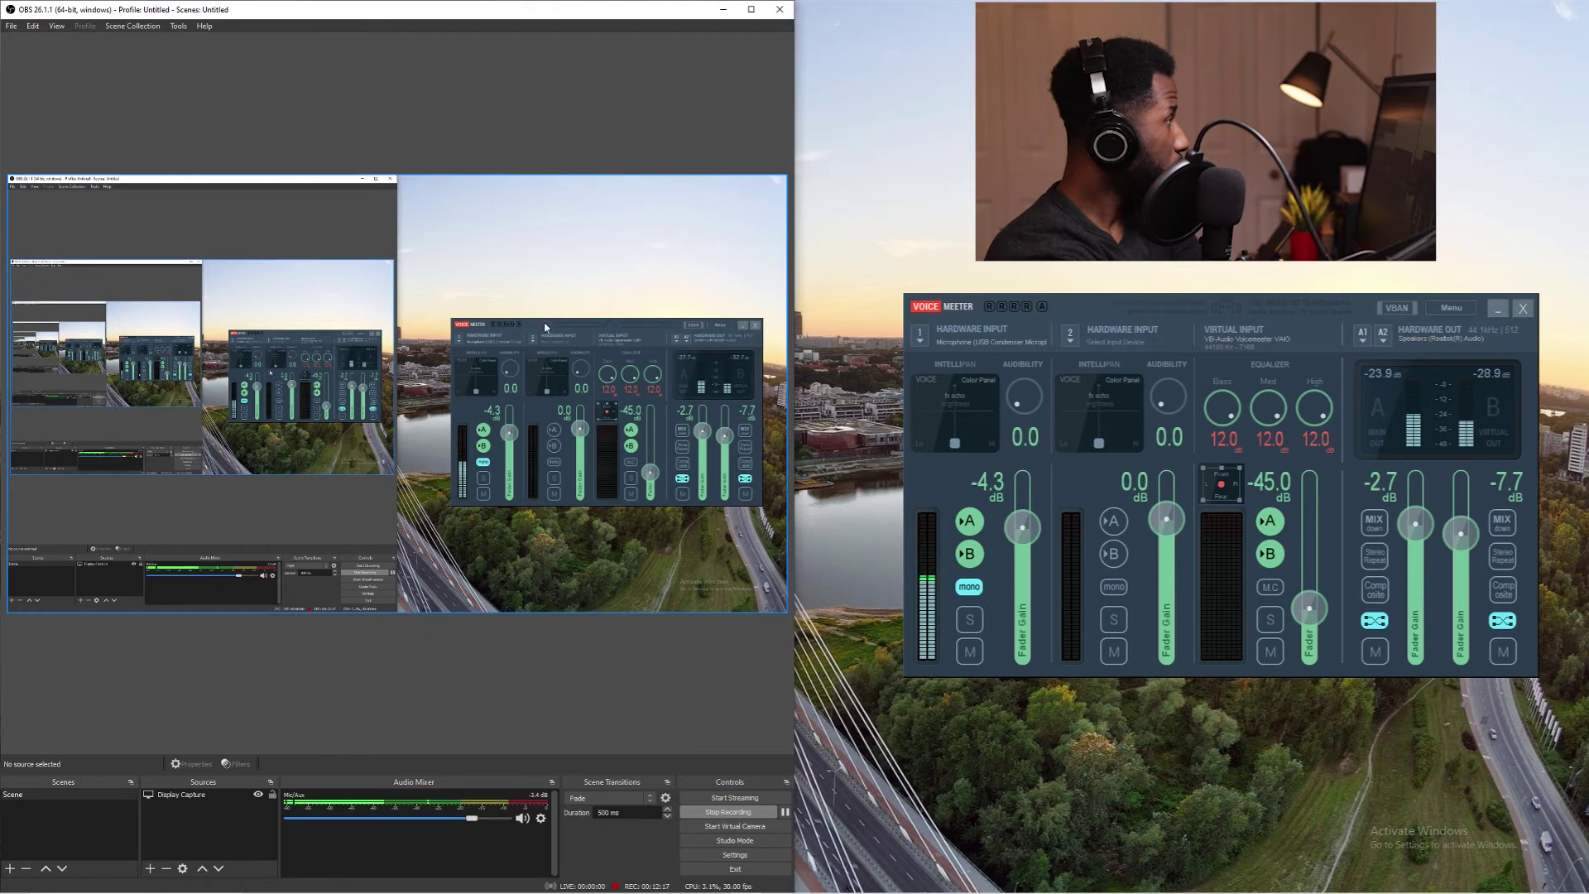
Switch to Audacity and review the available playback devices, keeping Realtek Digital Output.
mouse_move(614, 891)
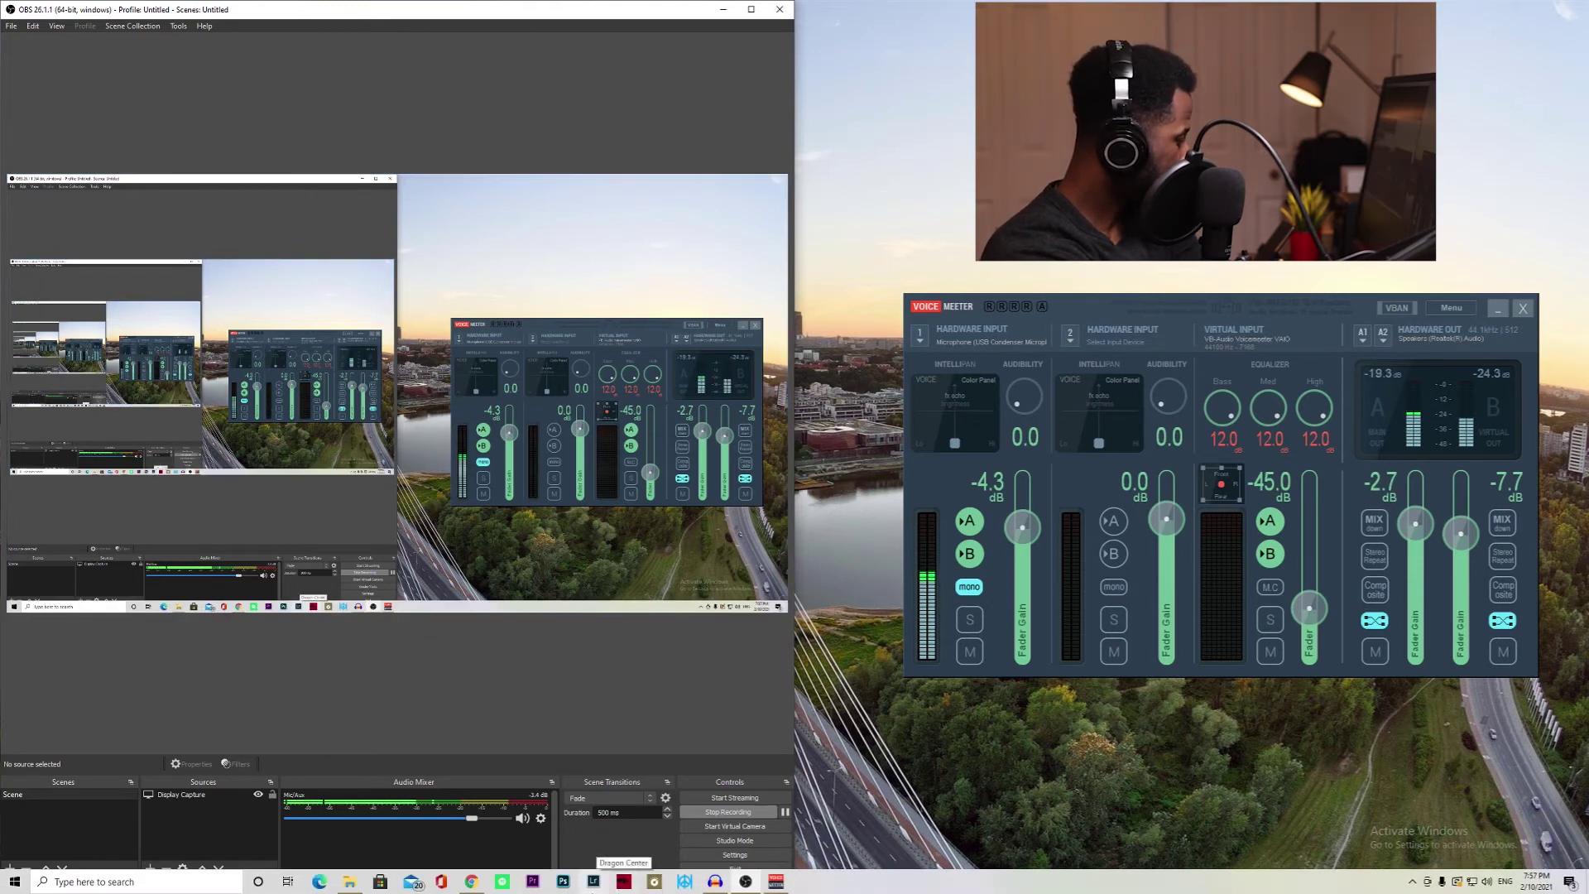
left_click(717, 884)
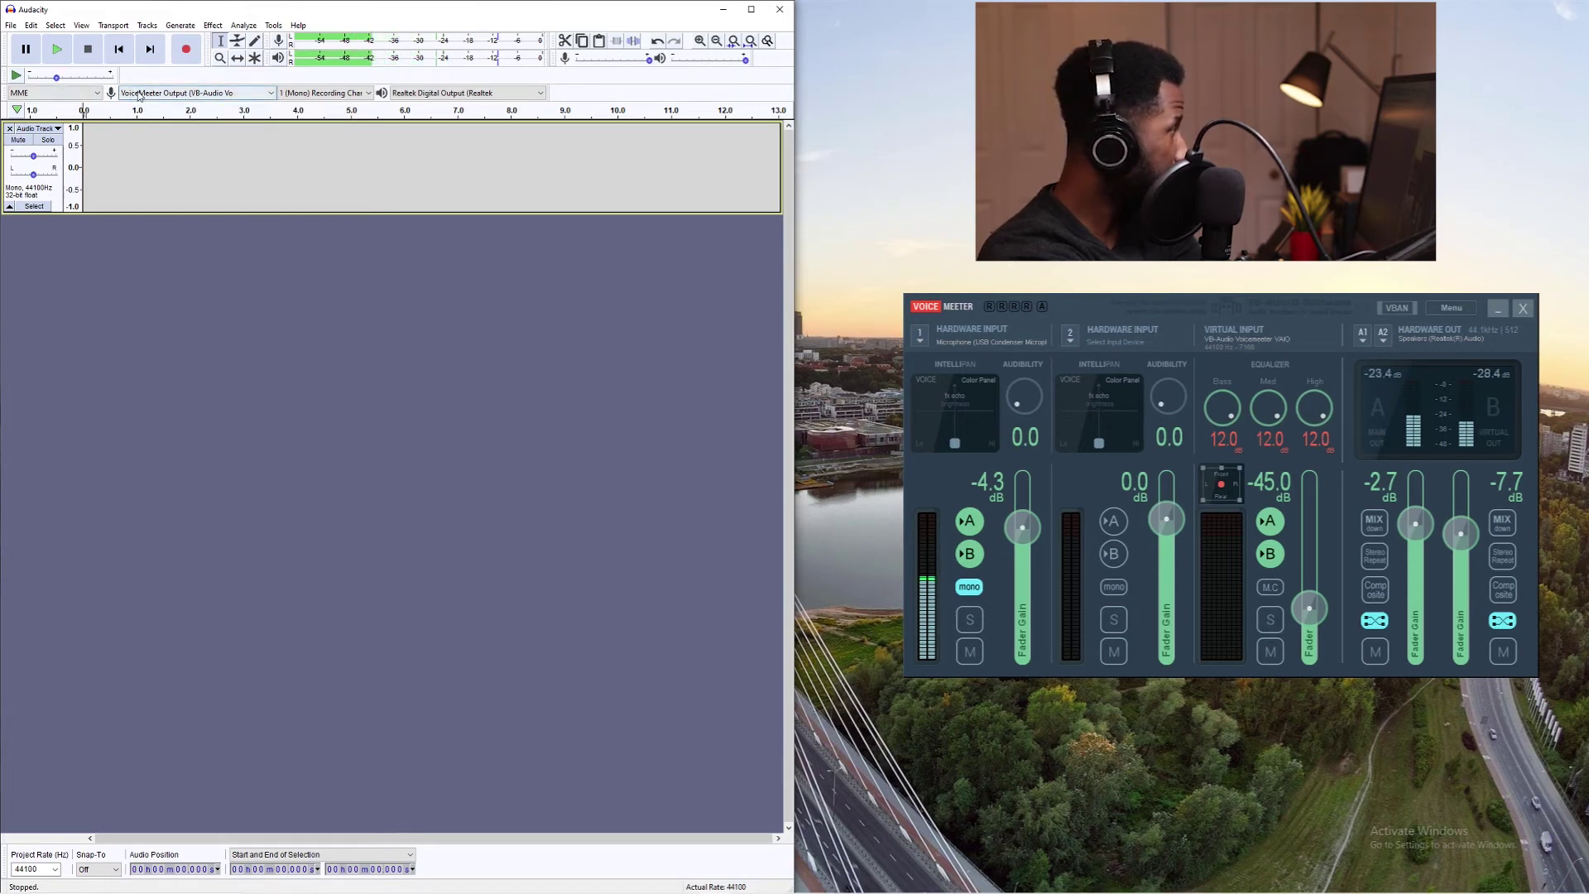
left_click(470, 94)
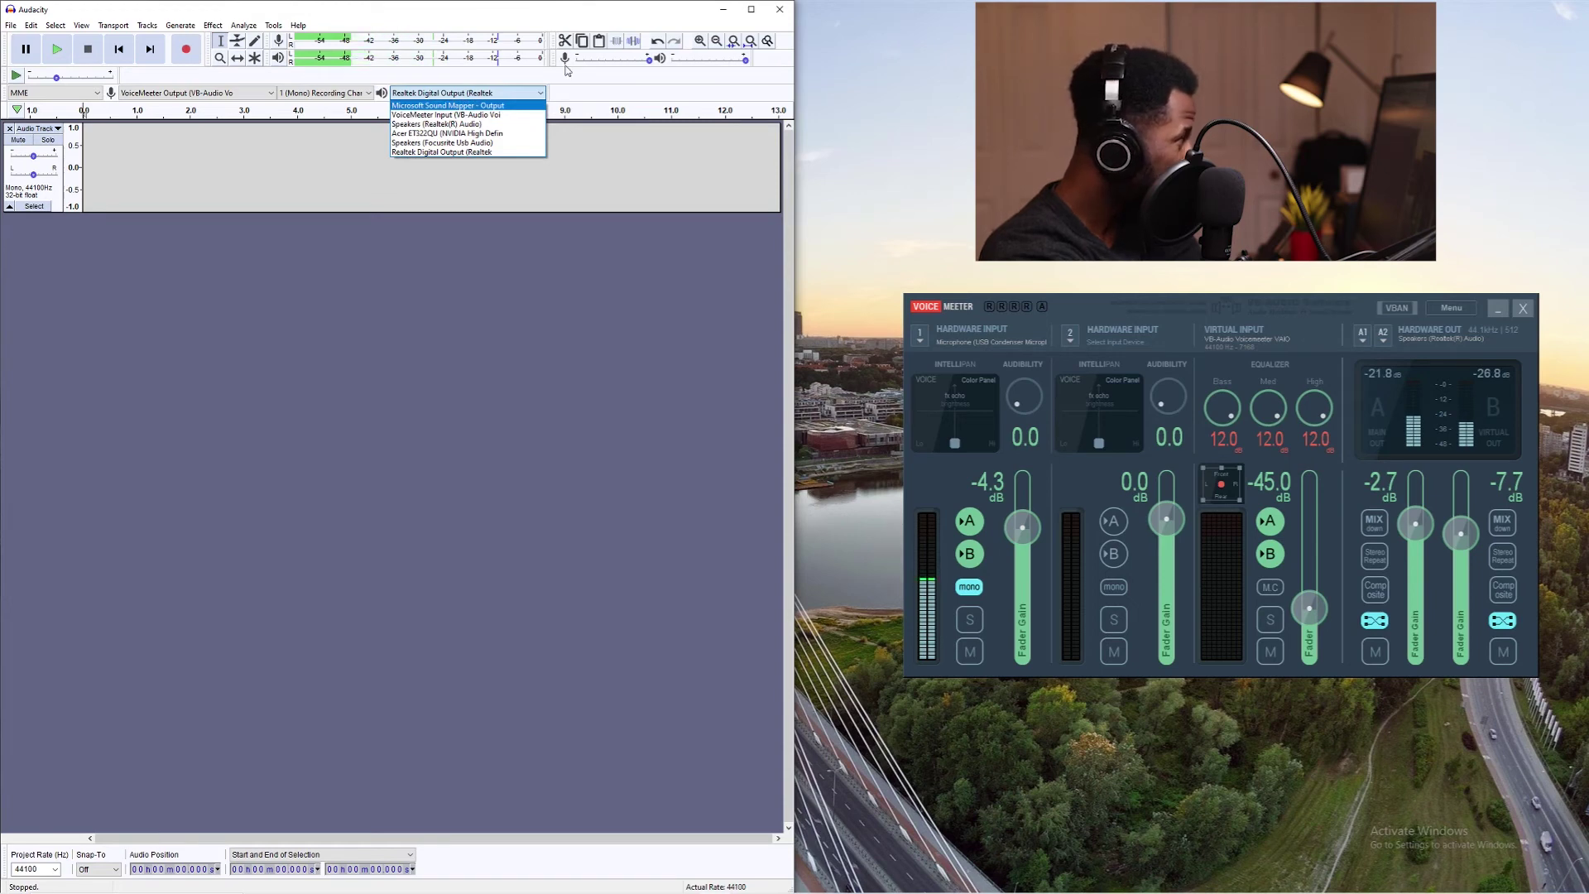
left_click(522, 97)
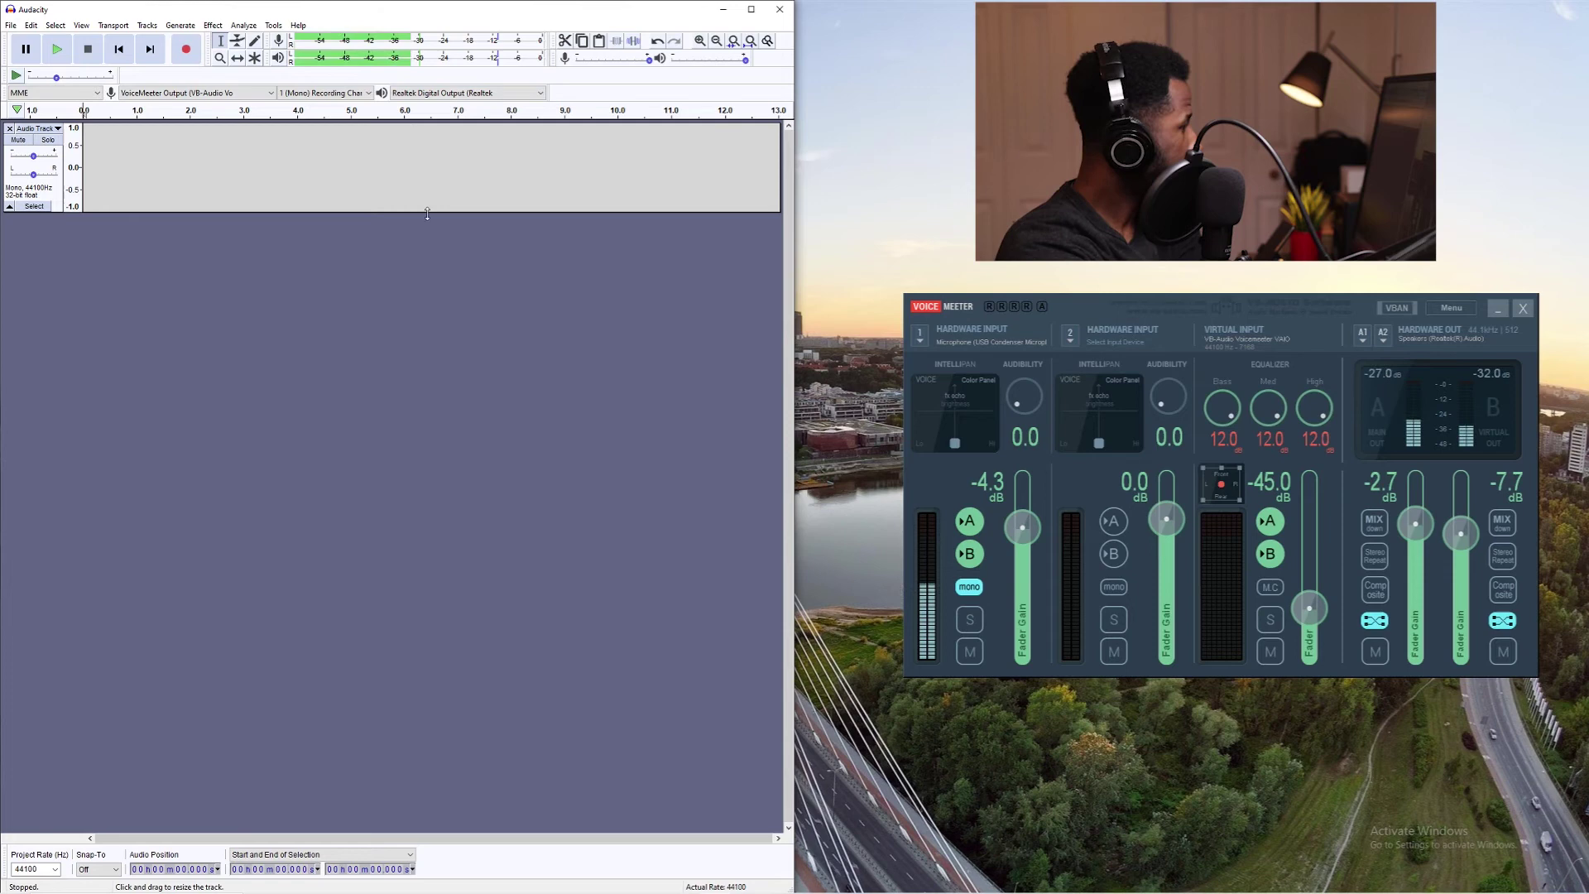
Start recording in Audacity, play the track "Away" in Chrome's YouTube Studio audio library, and return to the recording.
left_click(187, 50)
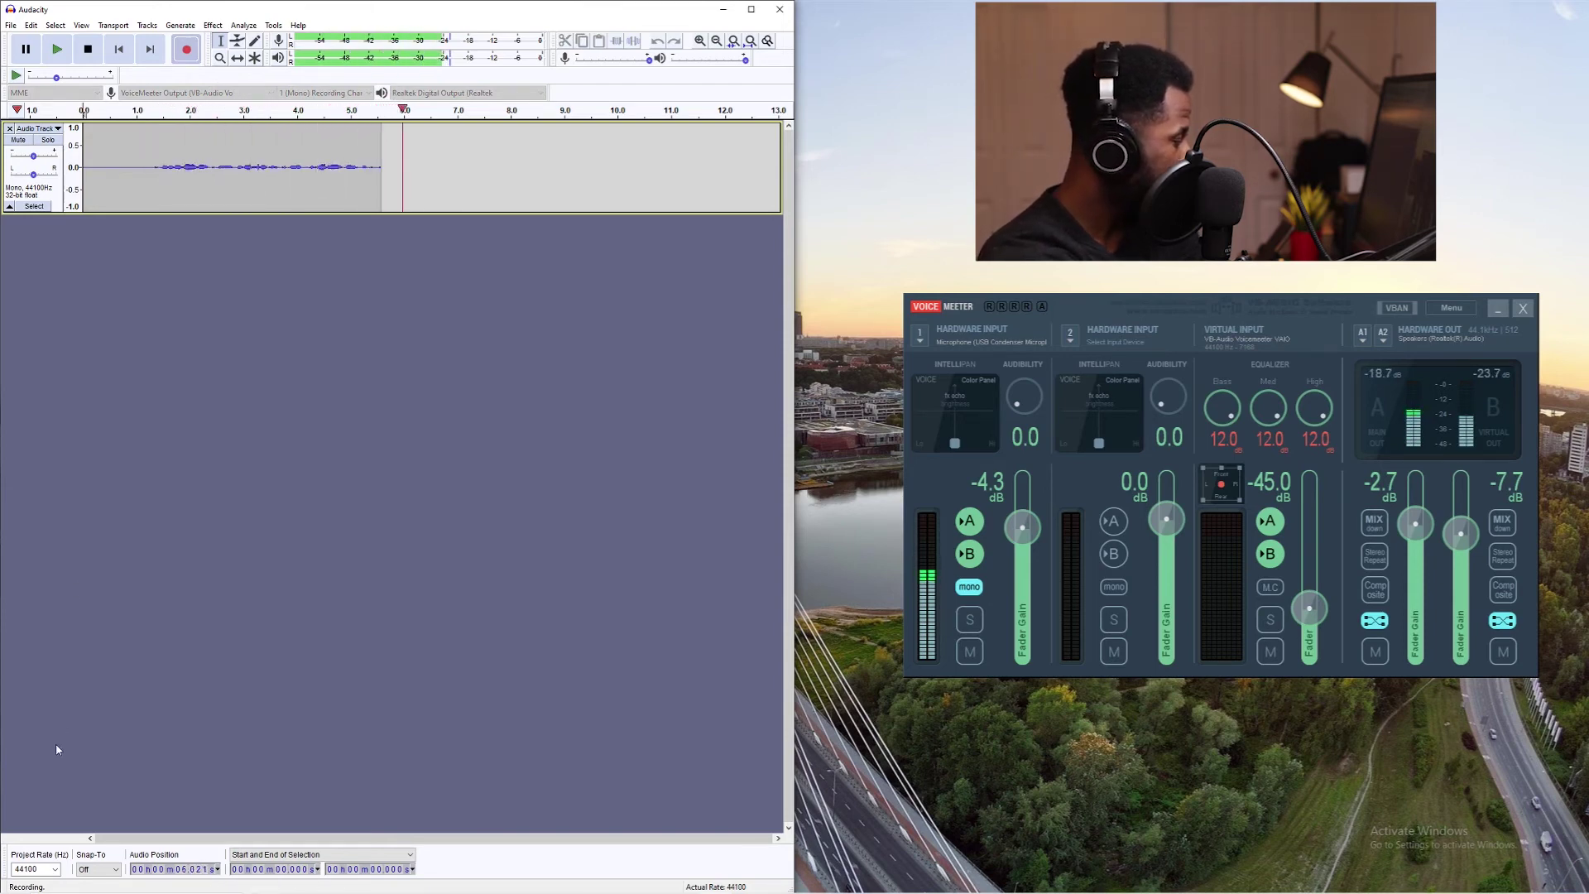
left_click(473, 882)
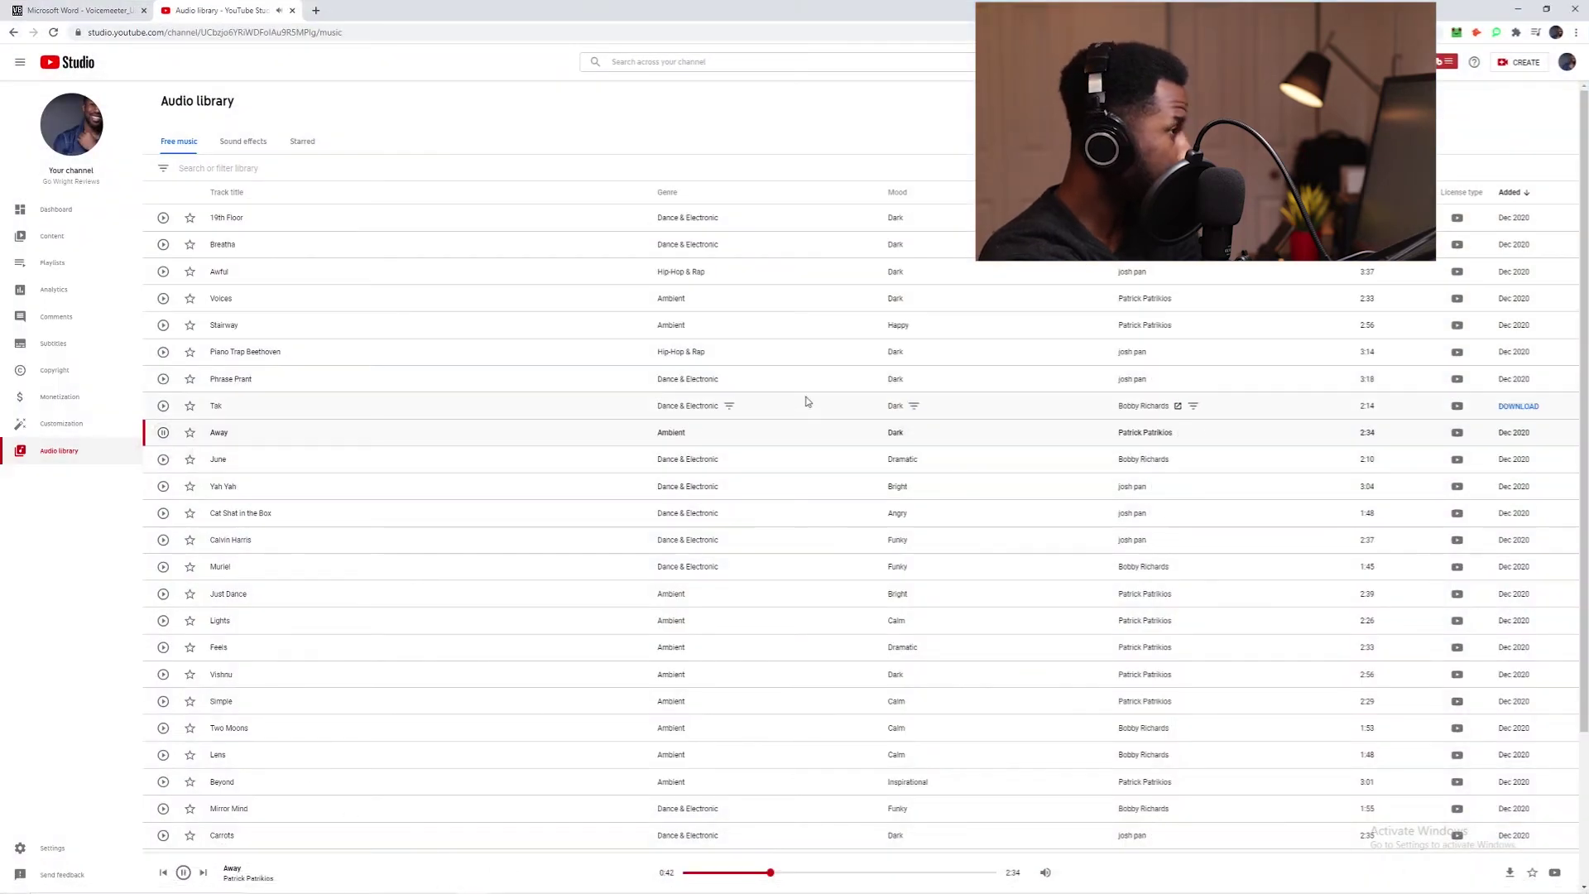
left_click(1520, 10)
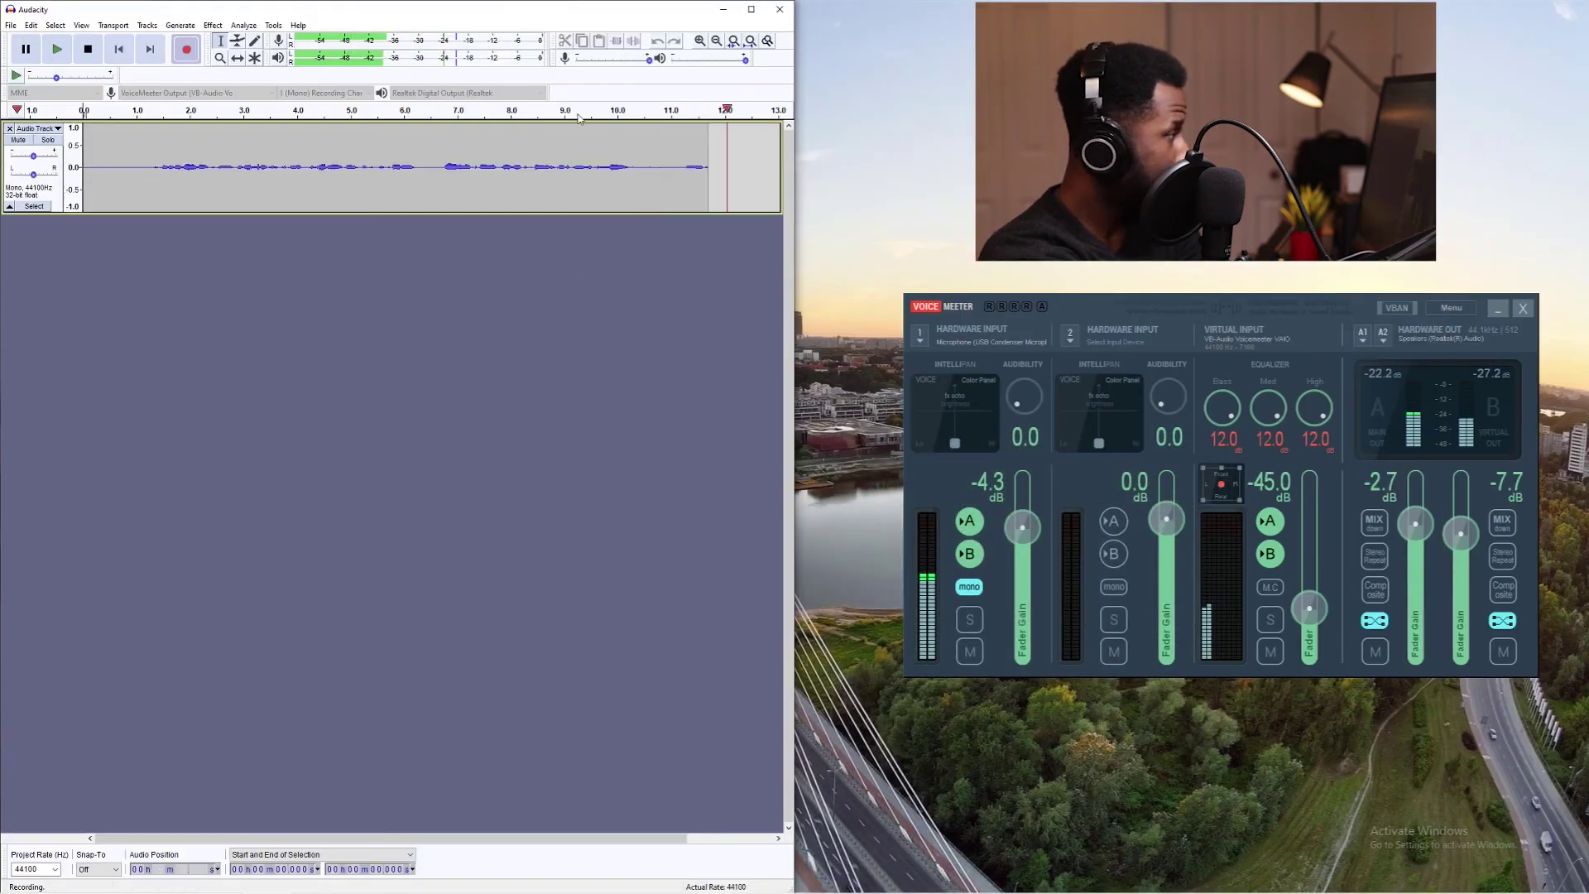
During the recording, raise the virtual input's fader gain to -12.4 dB, lower it to -53.4 dB, and stop recording.
left_click_drag(1311, 610, 1332, 548)
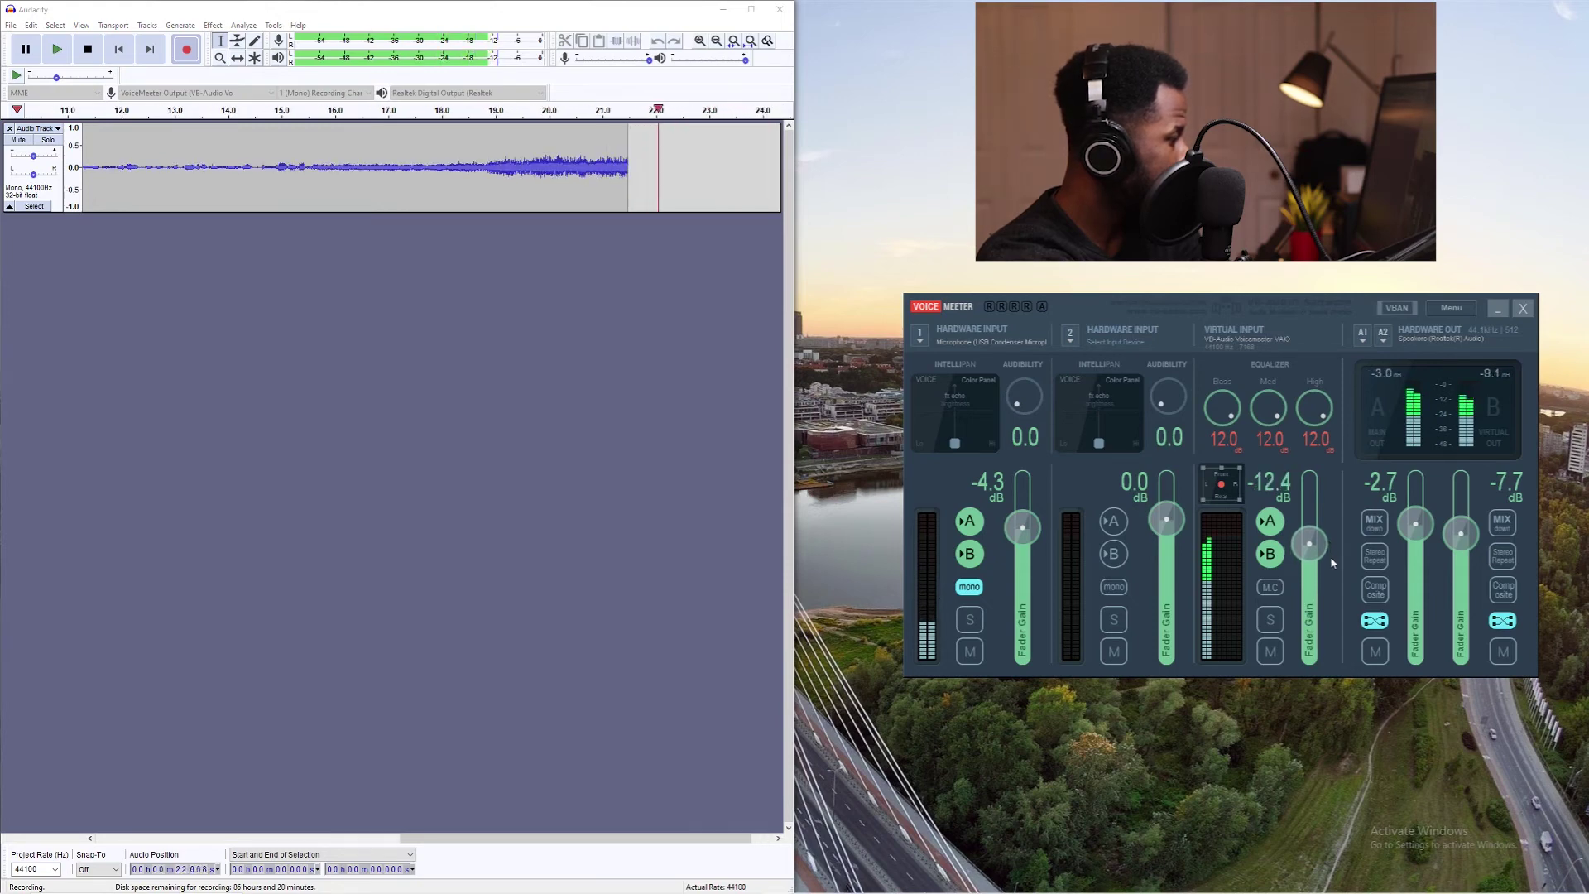
left_click_drag(1332, 548, 1311, 634)
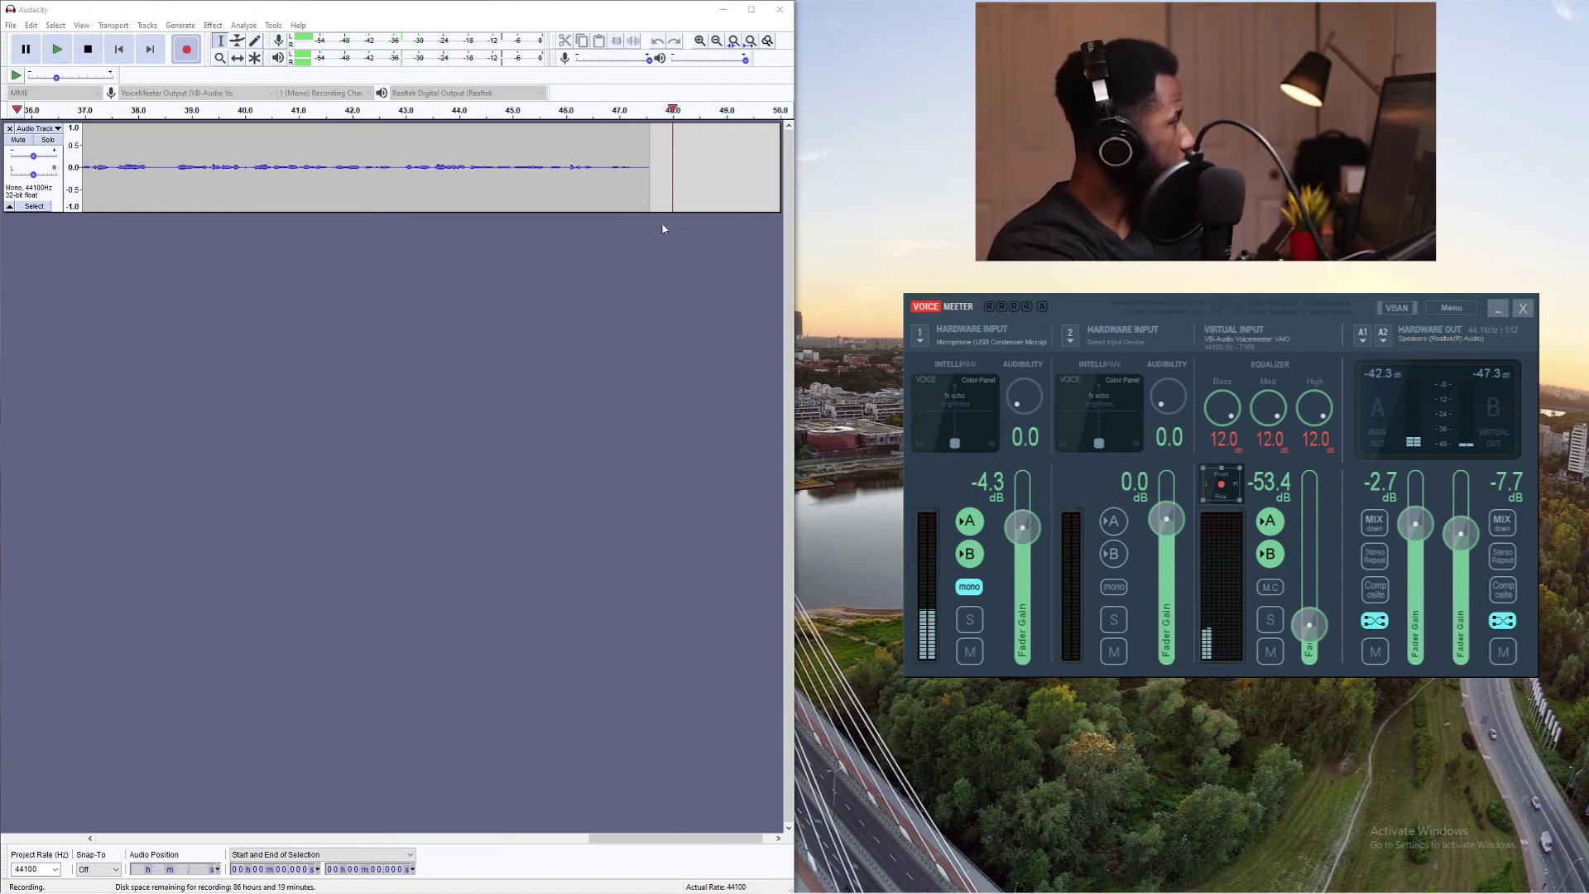
key("space")
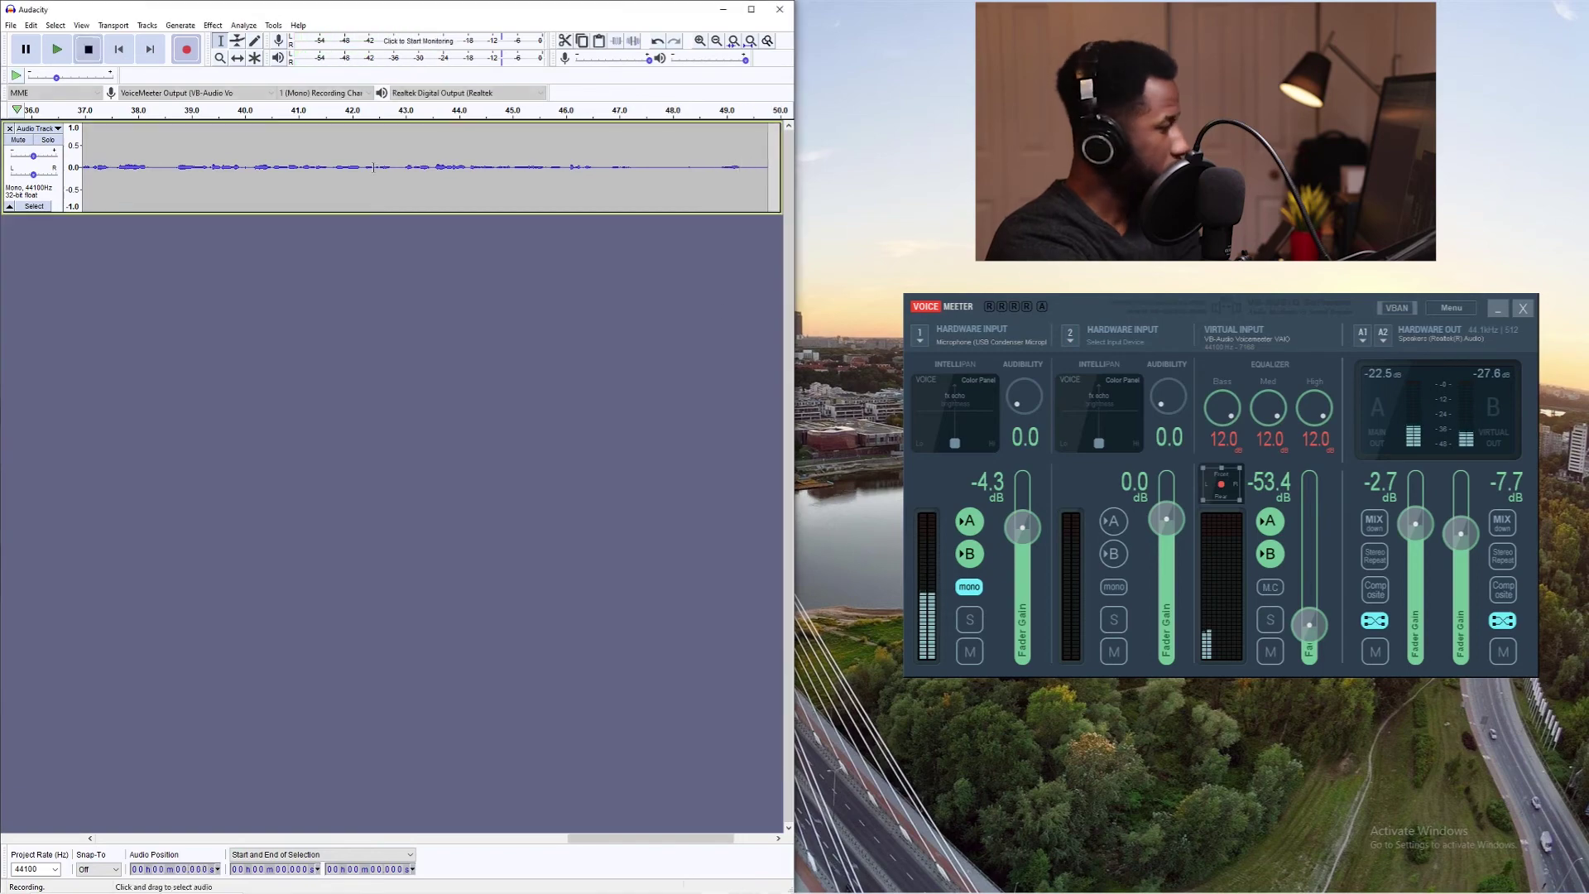
Bring the virtual input's fader gain to -inf and up to -29.6 dB, and try muting the virtual input and the microphone in turn.
left_click_drag(1310, 627, 1308, 639)
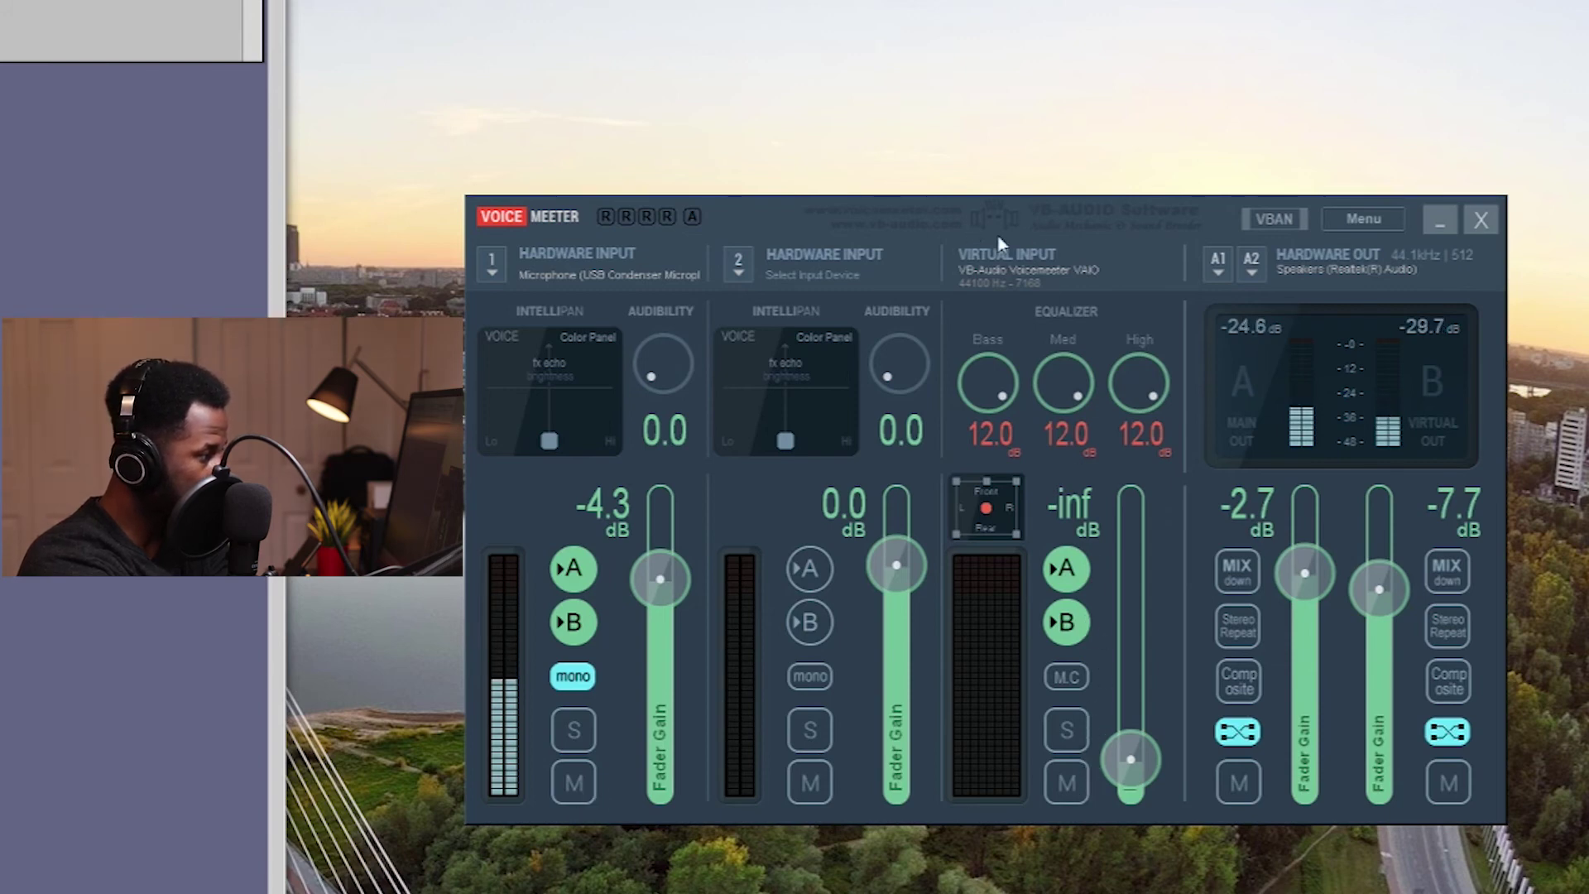
left_click_drag(1139, 761, 1139, 662)
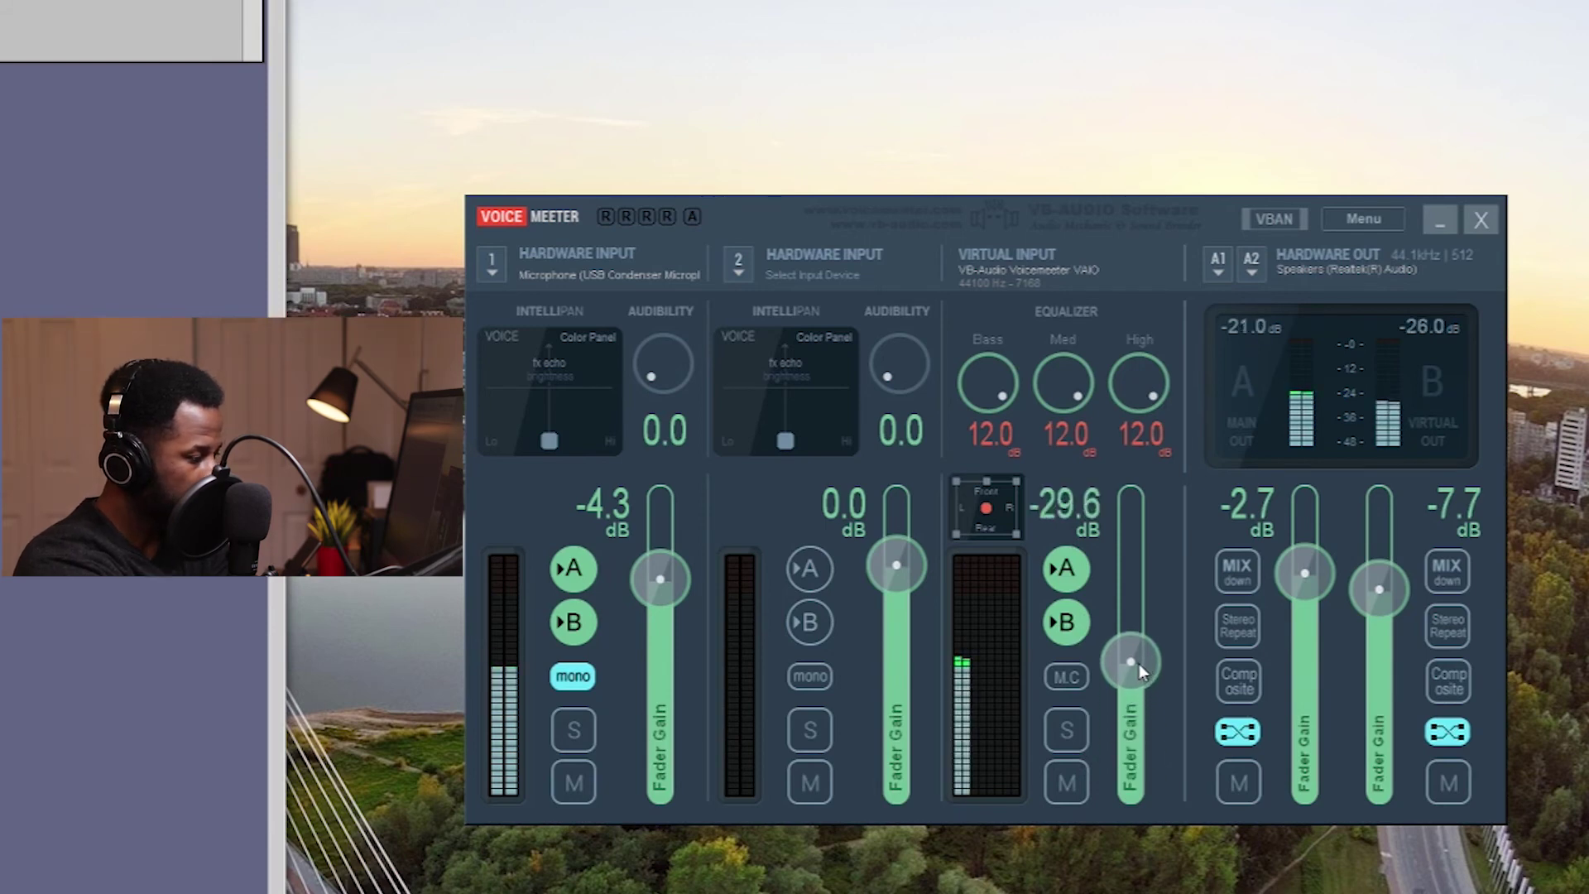
left_click(1076, 782)
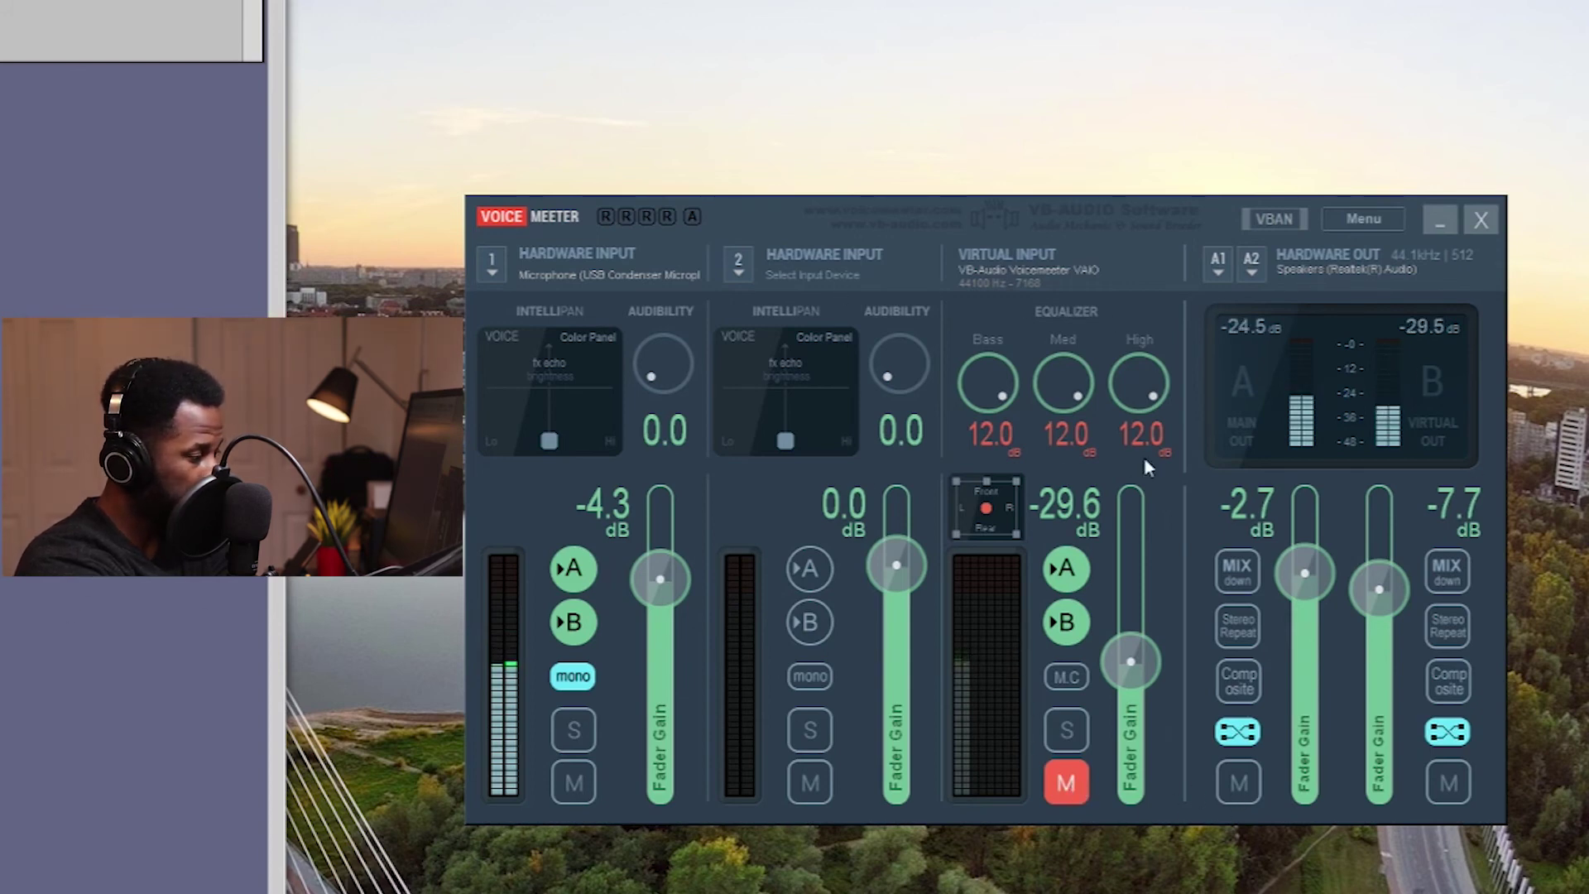
left_click(1070, 788)
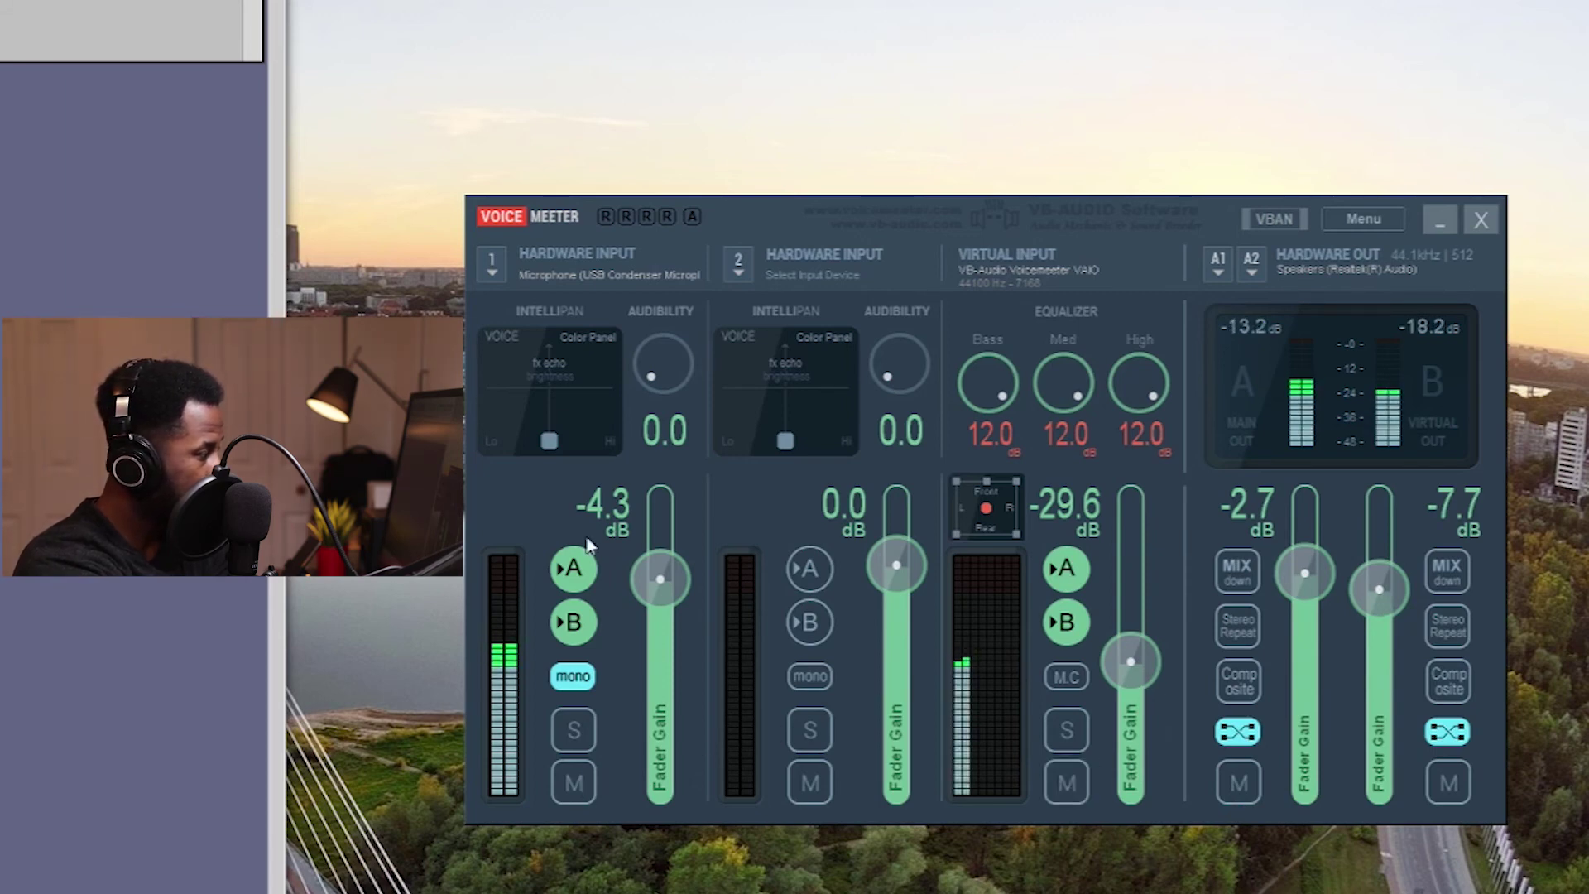
left_click(579, 787)
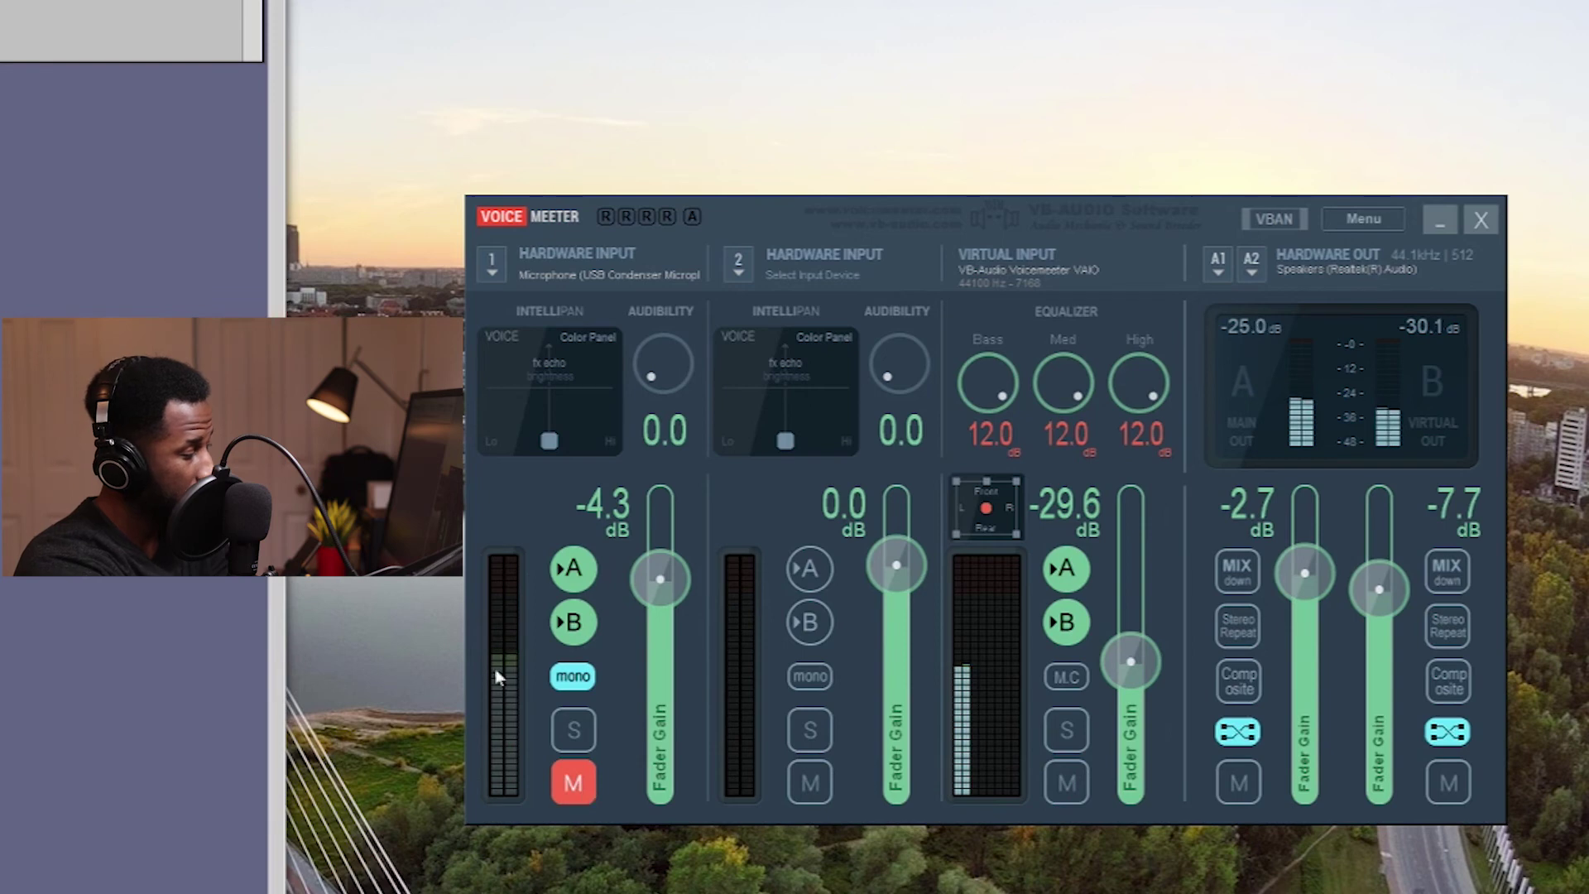
left_click(574, 783)
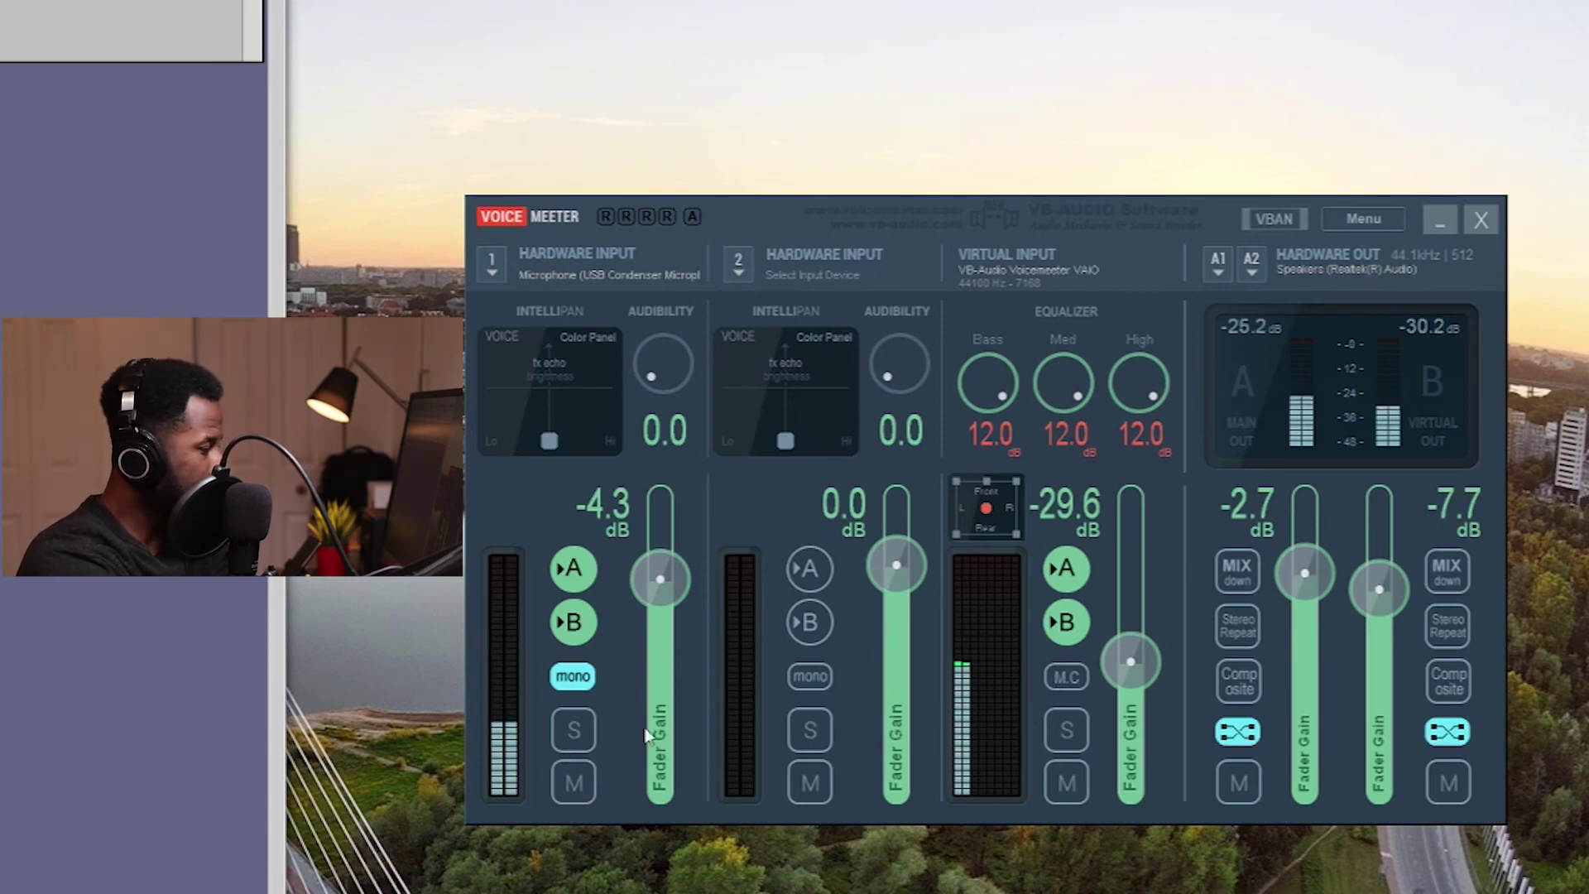
Lower the virtual input's fader gain to -inf and raise it through -40.0 dB to -33.7 dB.
left_click_drag(1129, 665, 1140, 763)
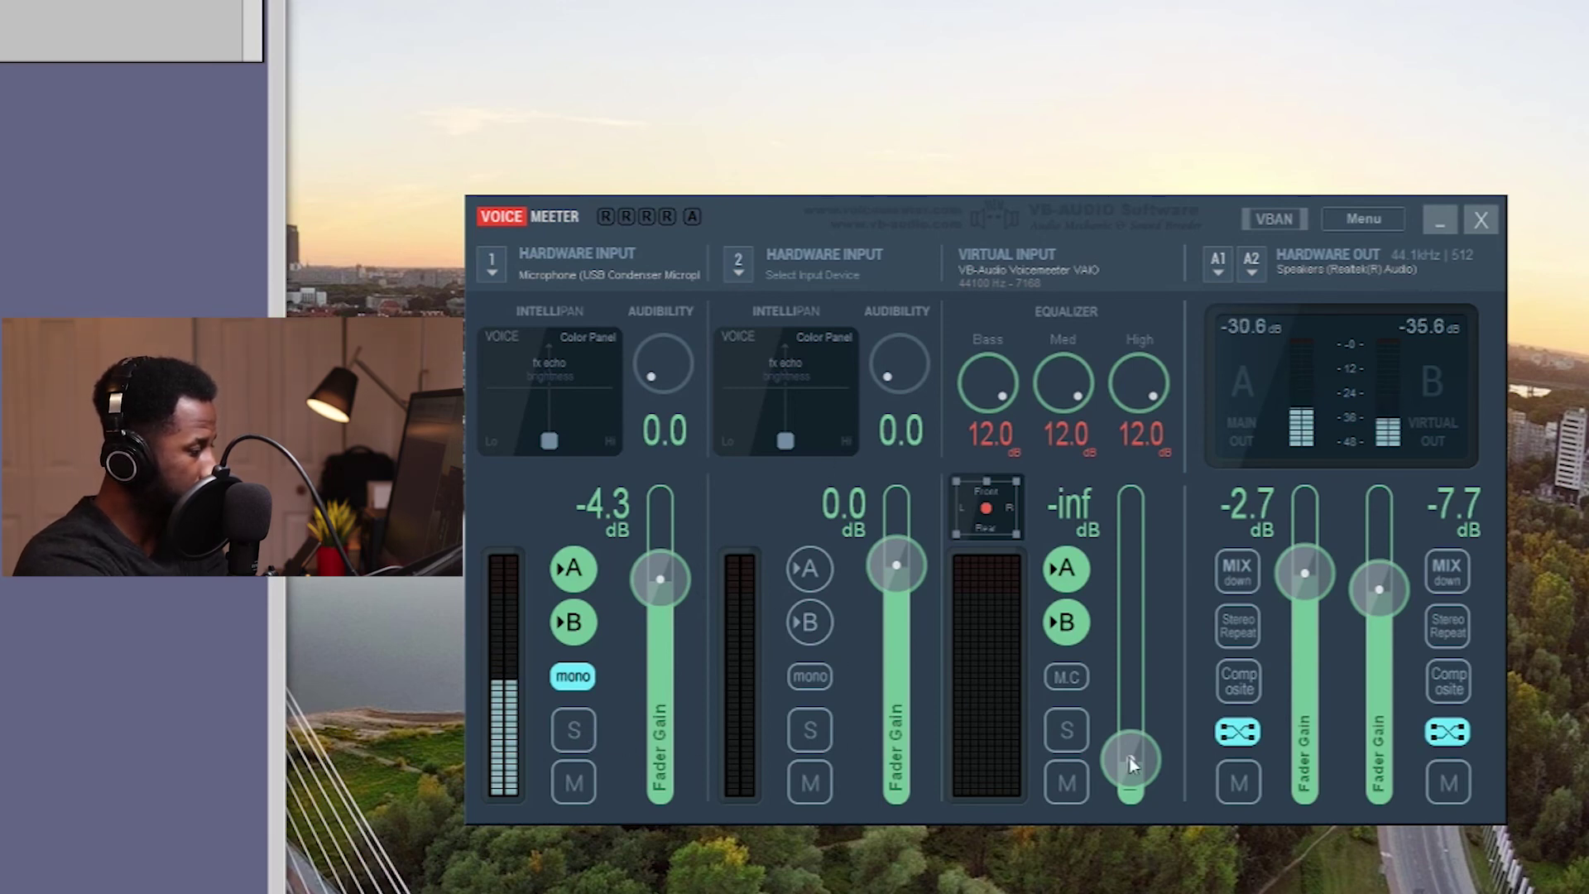
left_click_drag(1131, 750, 1141, 692)
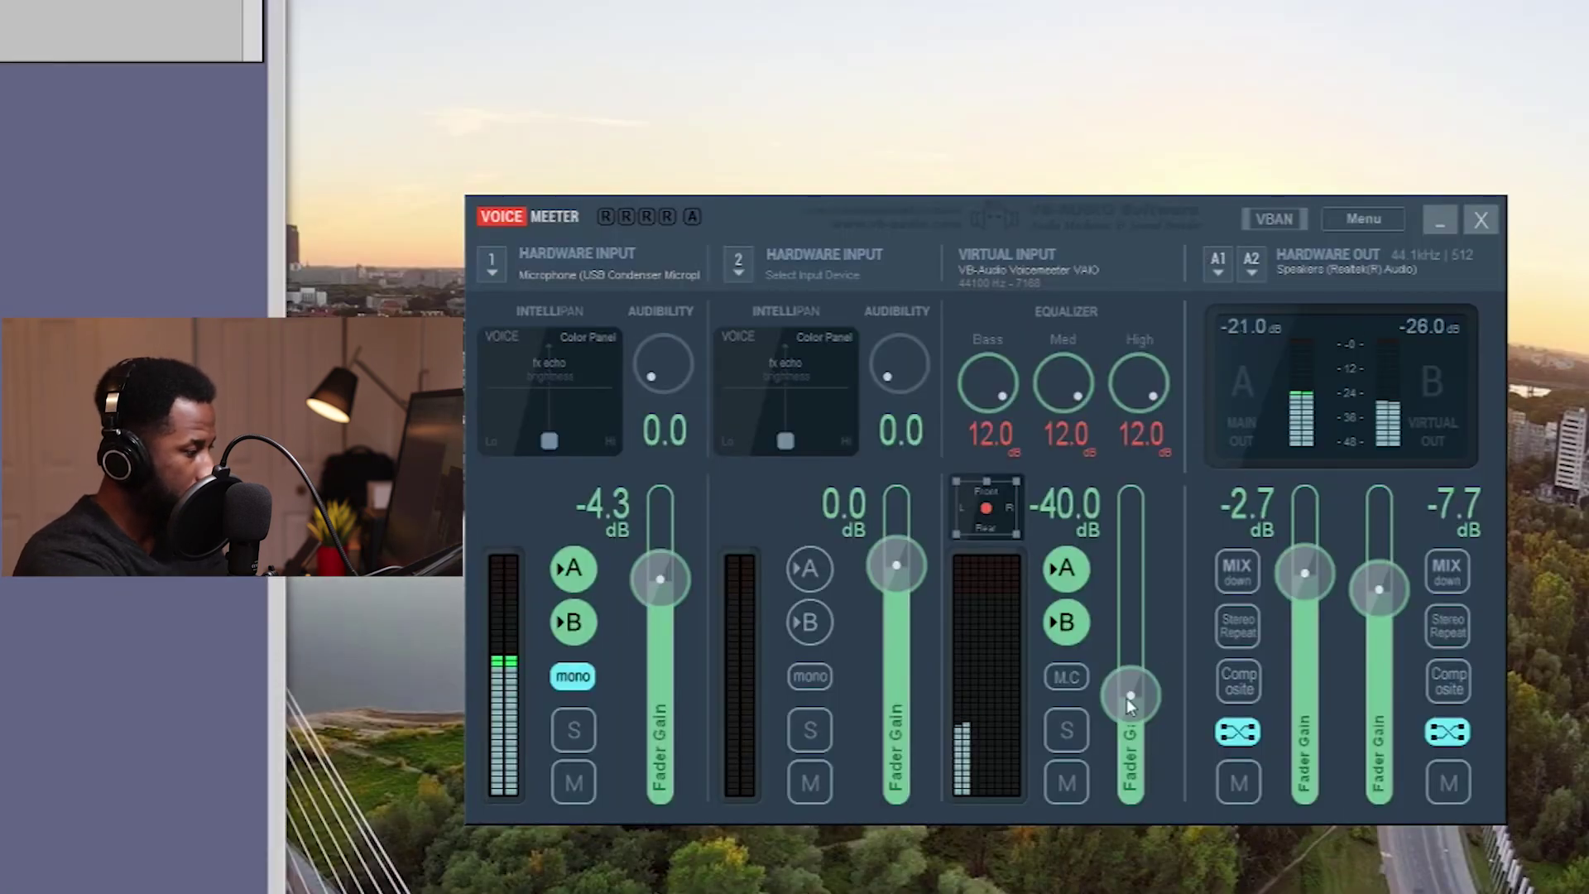
left_click_drag(1125, 698, 1132, 677)
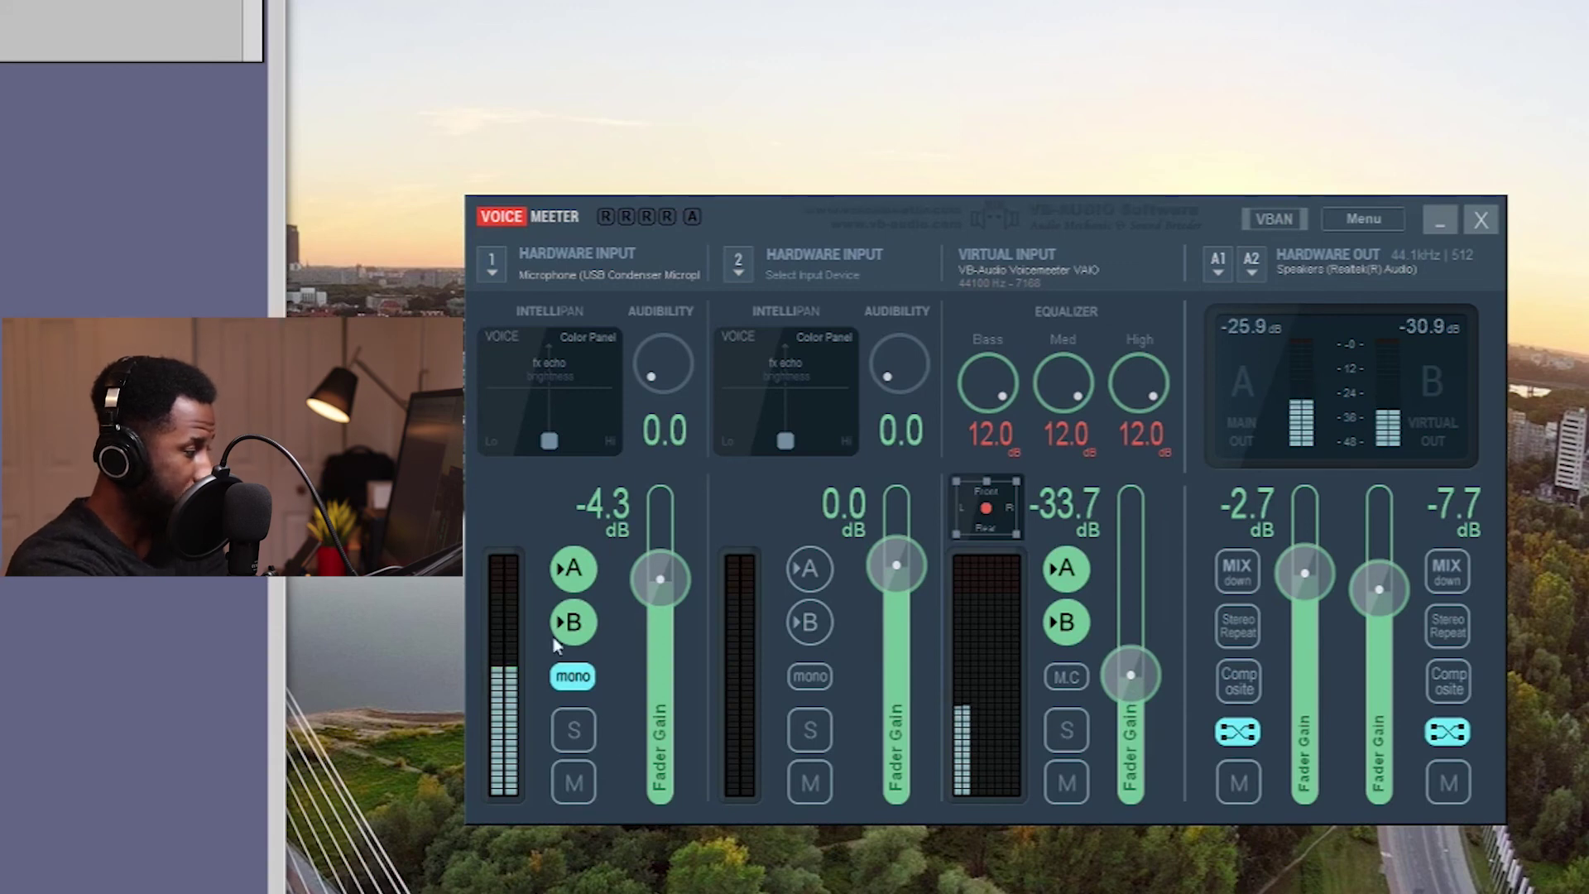
Try soloing the virtual input by itself and the microphone by itself.
left_click(1068, 732)
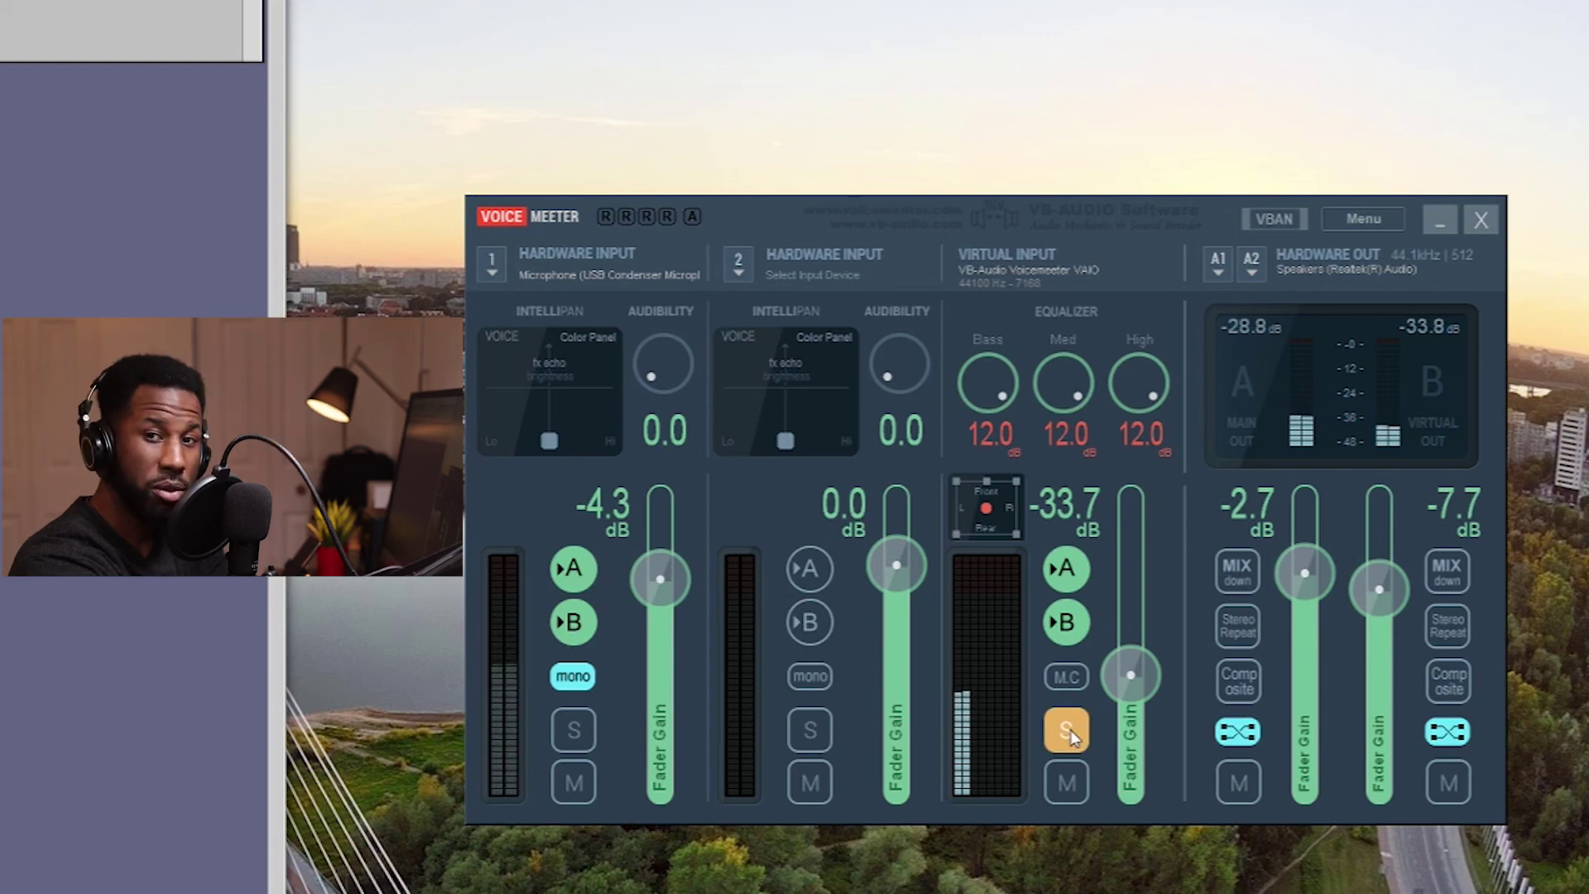
left_click(1068, 732)
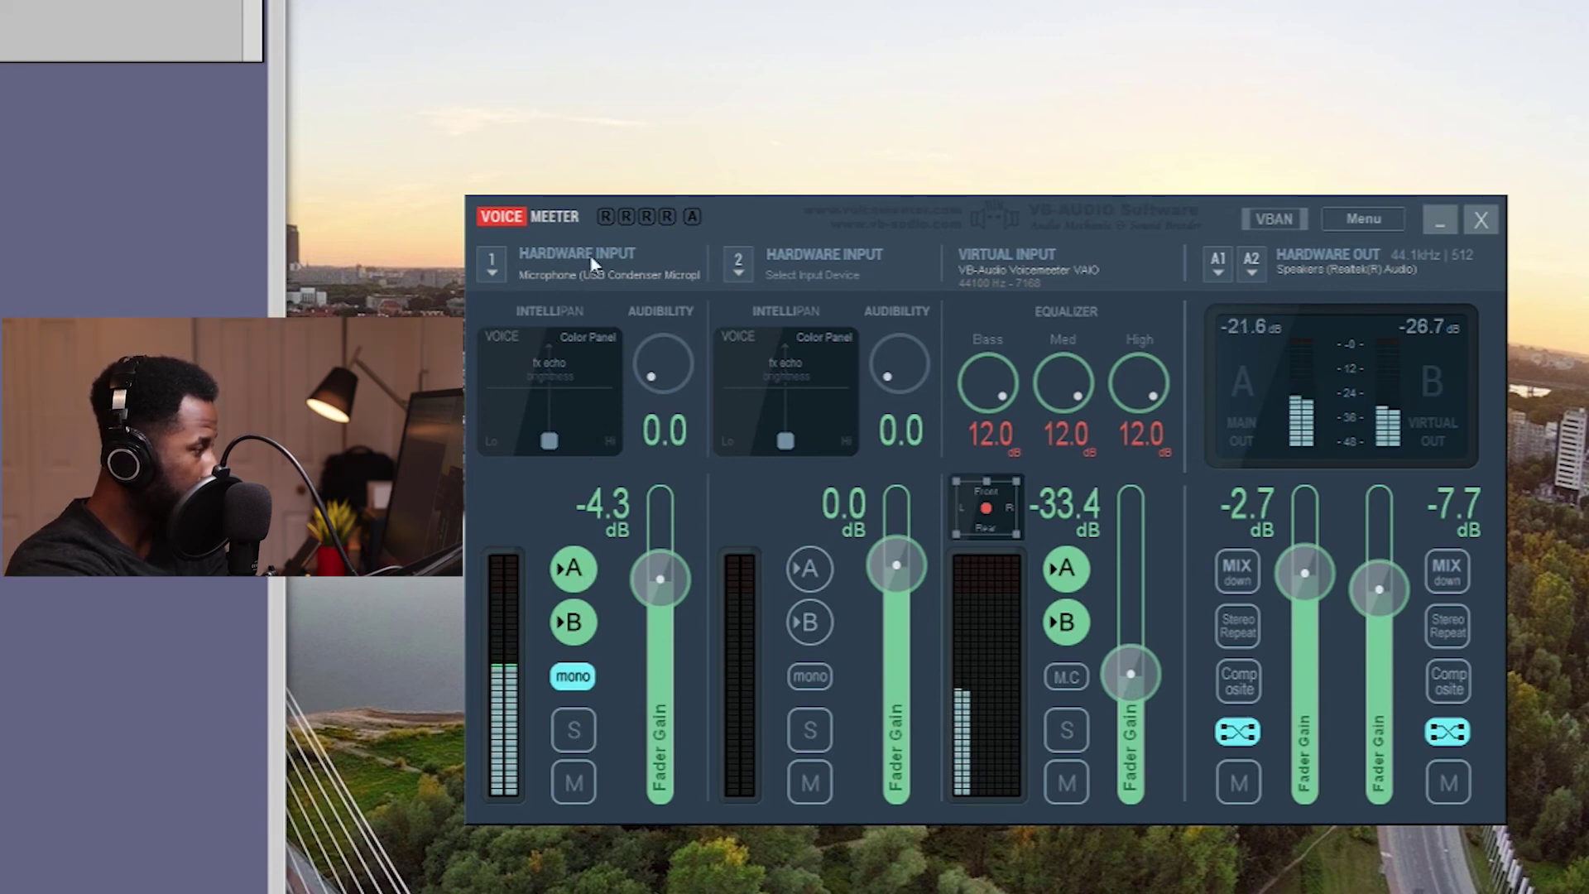
left_click(582, 732)
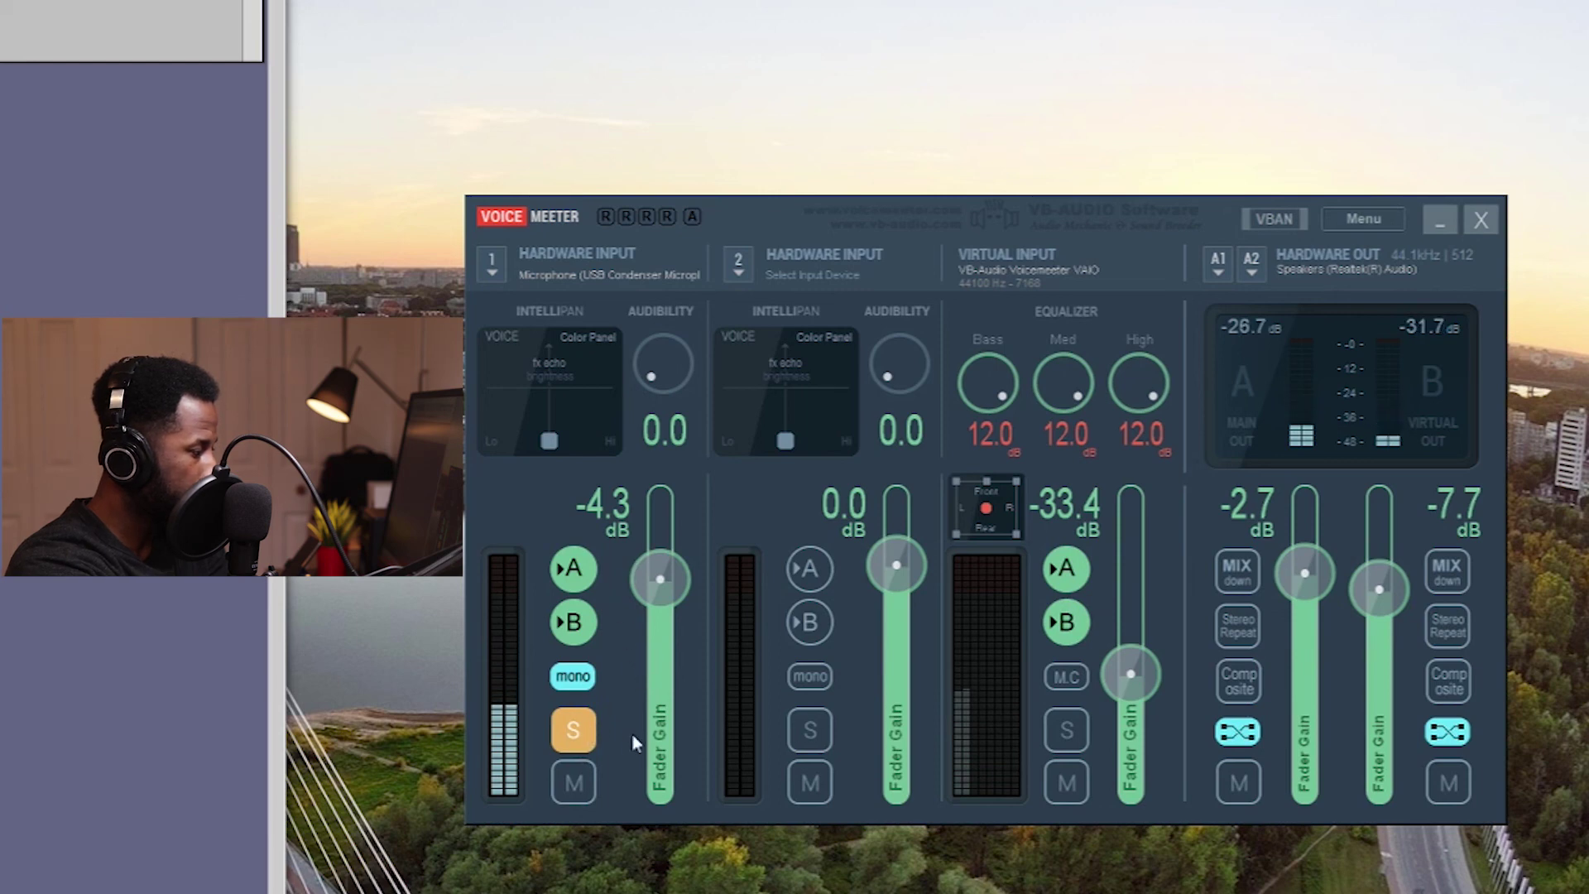
Lower the virtual input's fader gain to -inf and reposition the mixer window on the desktop.
left_click_drag(1137, 674, 1154, 796)
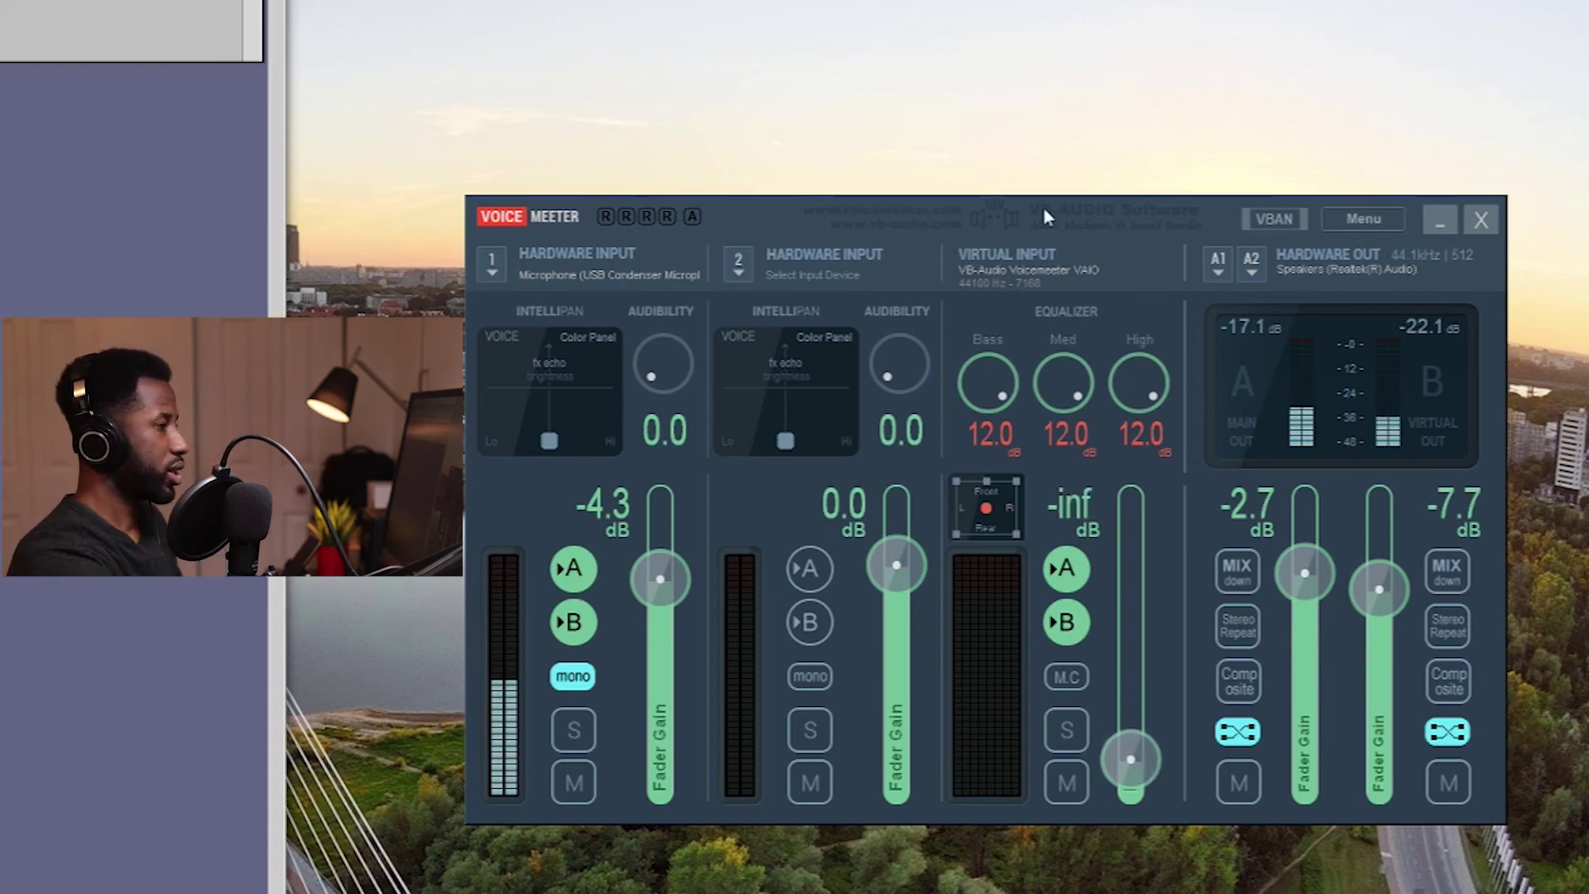
left_click_drag(1046, 213, 984, 149)
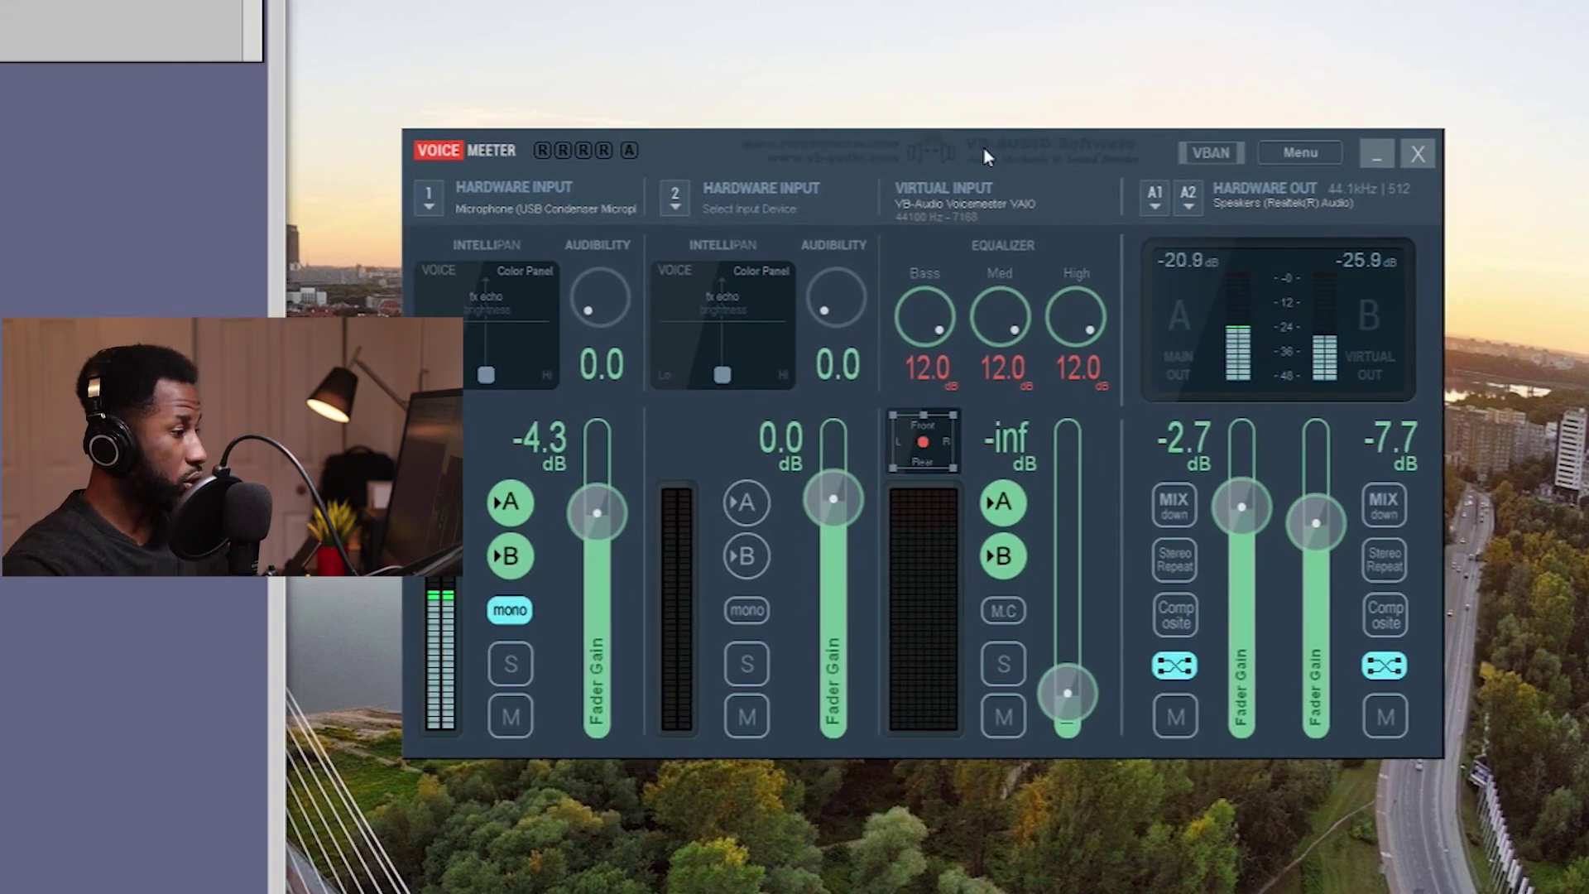